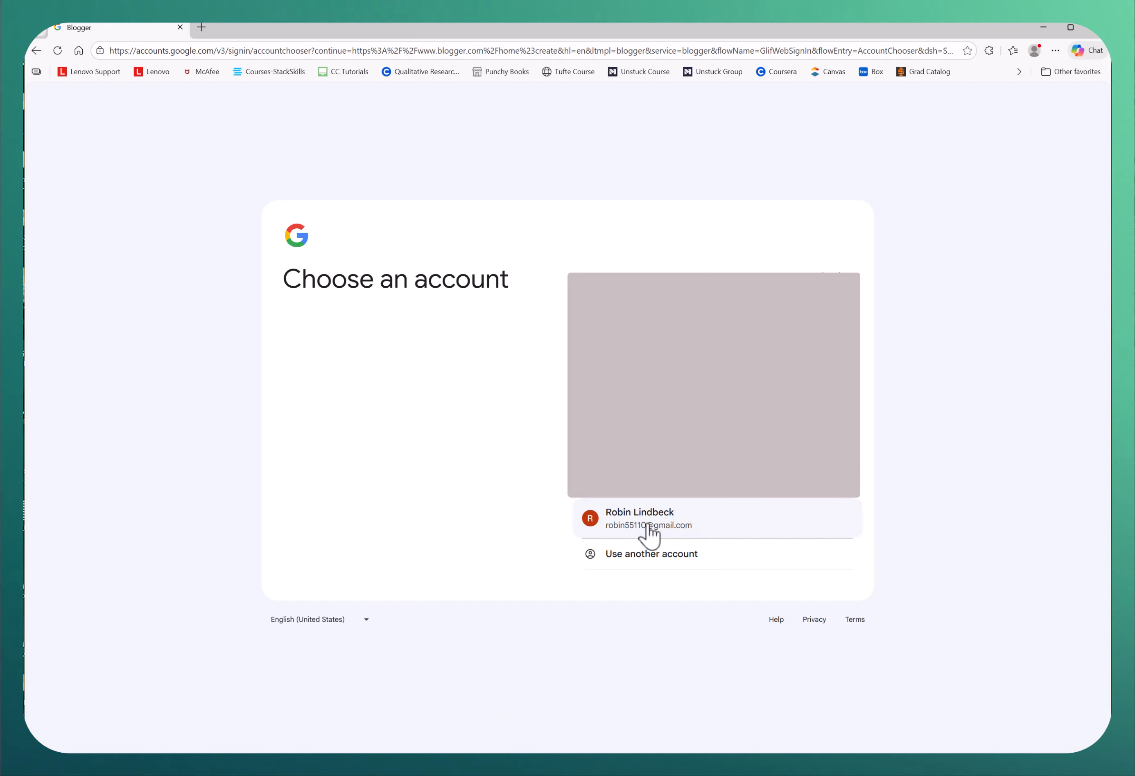
Sign in with the listed Google account and title the new blog with the owner's first name in possessive form followed by "Technology Blog"
click(648, 526)
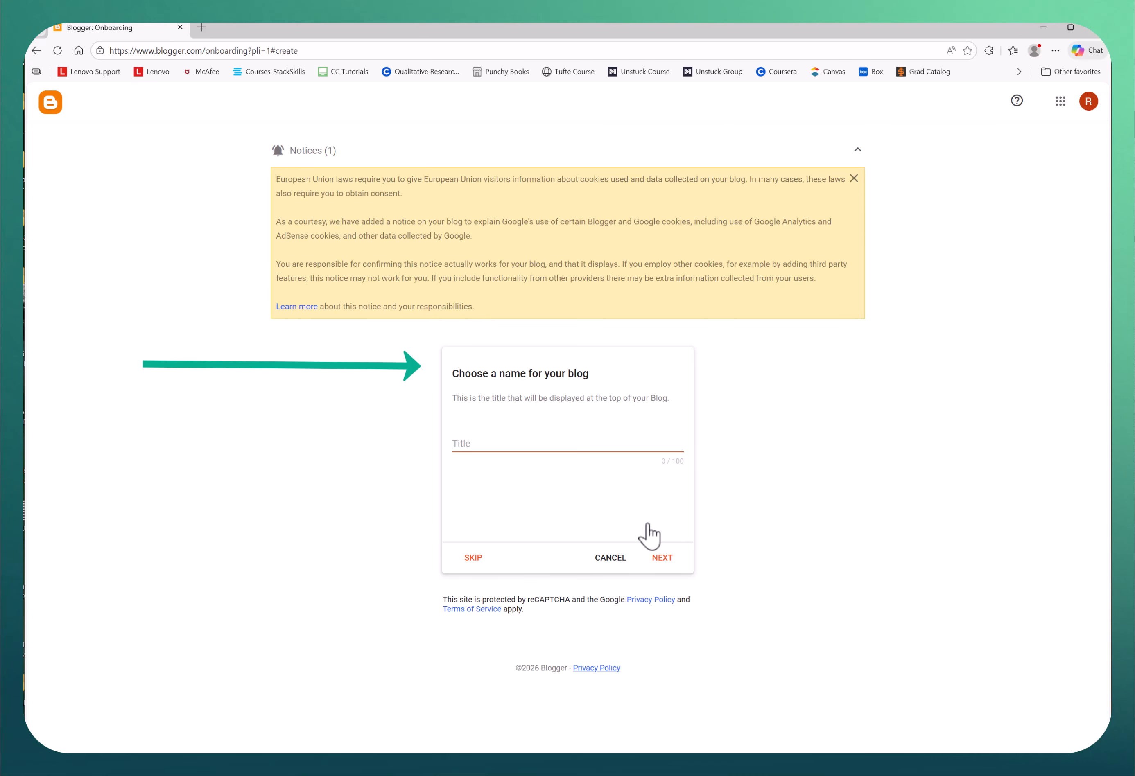
click(515, 446)
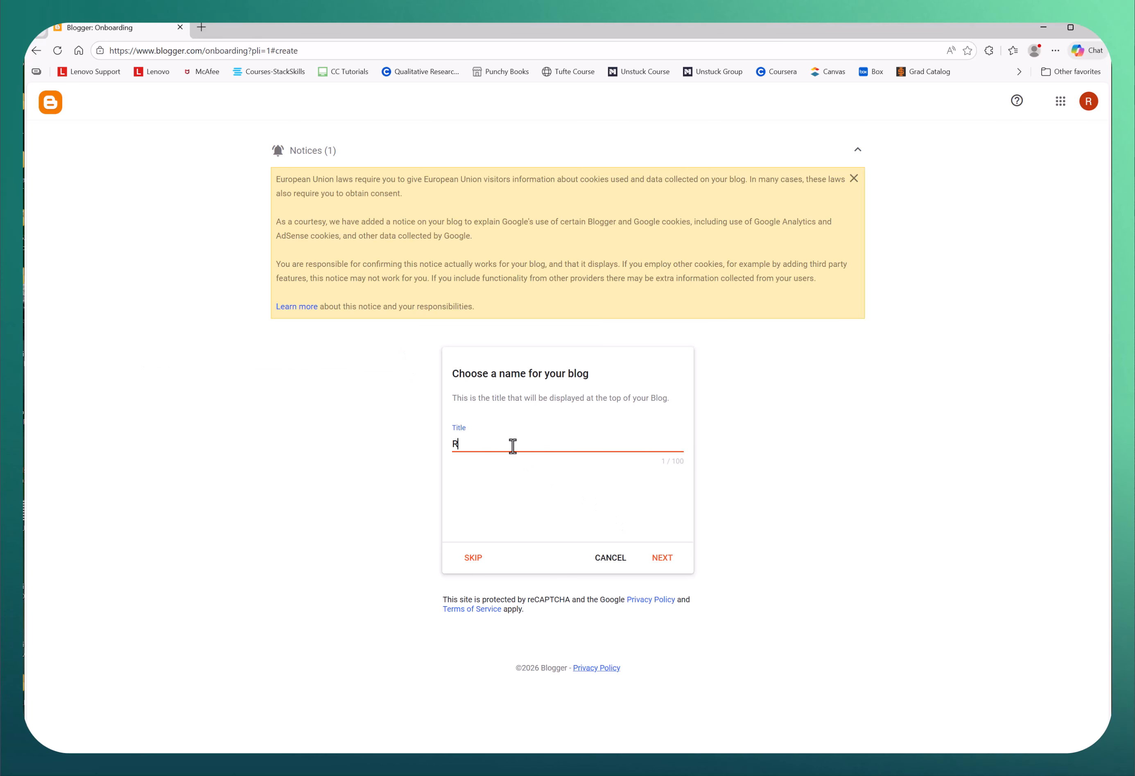
text(Robin's Tec)
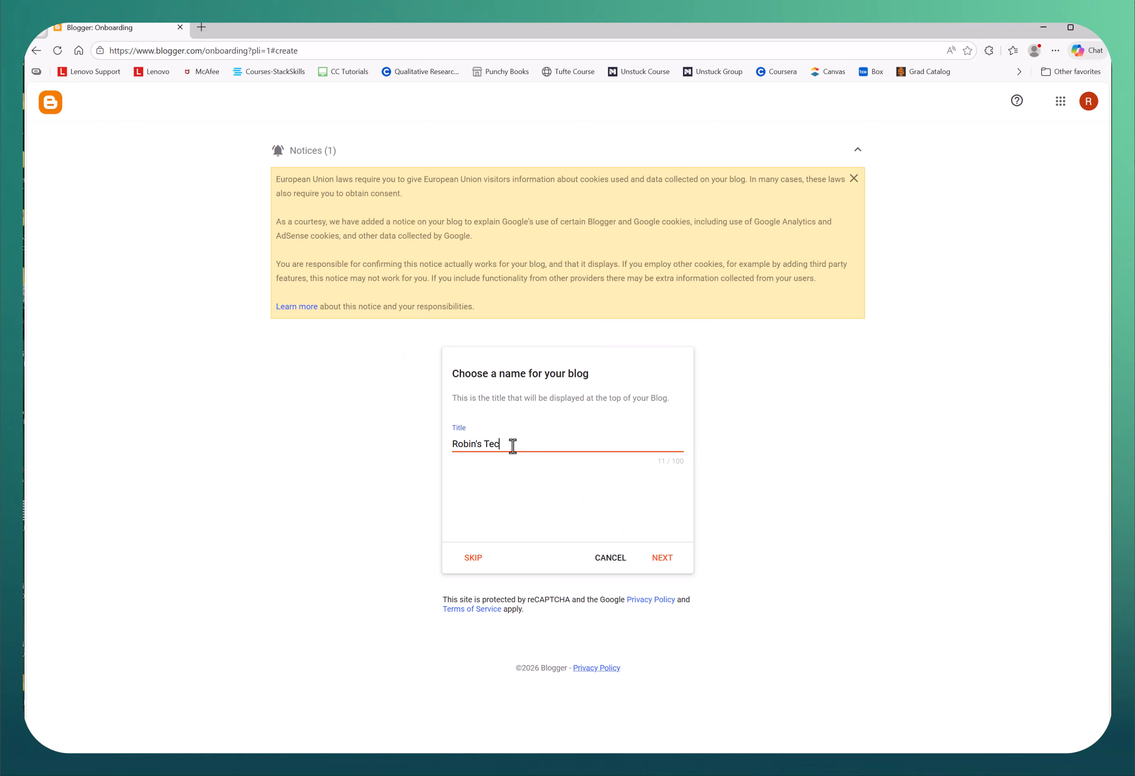
text(hnology Blog)
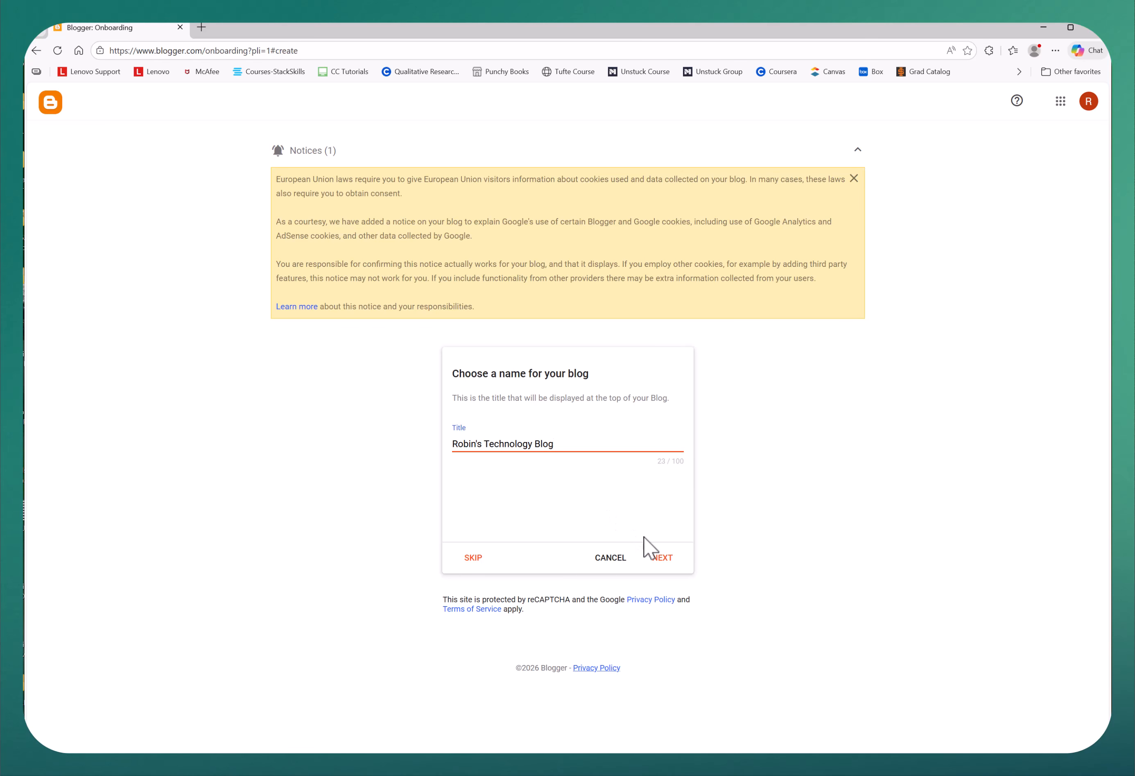
click(662, 559)
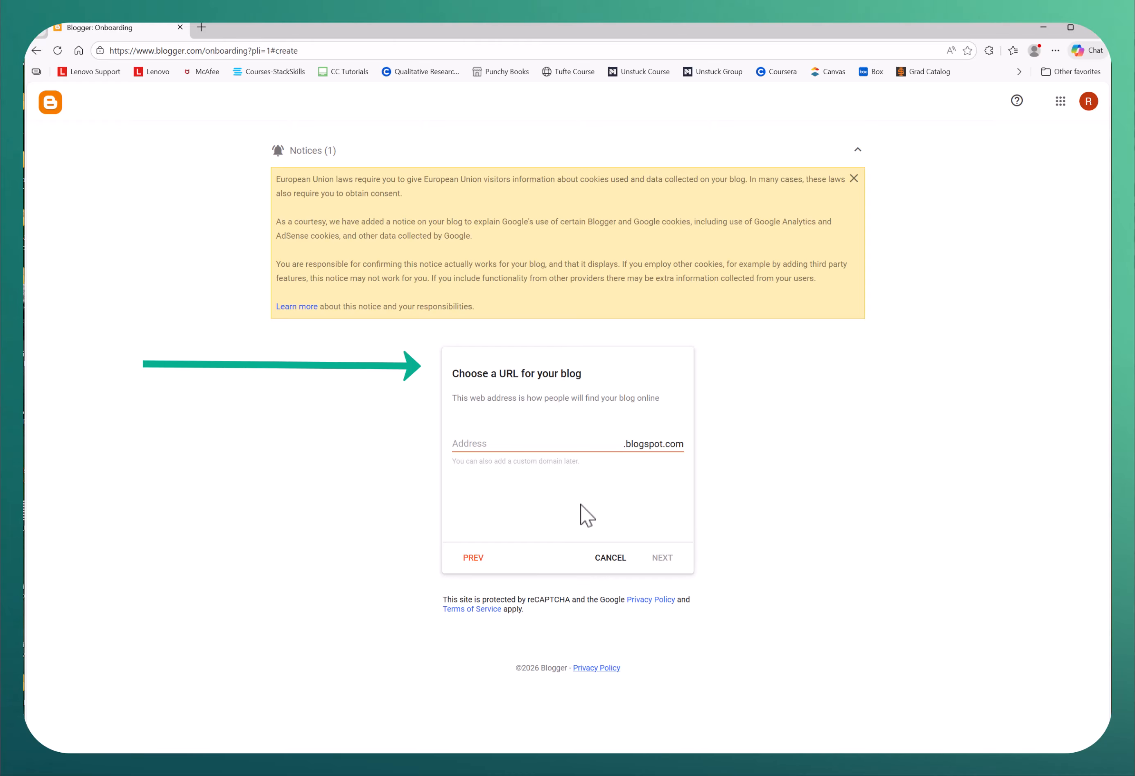
Set the blog's address to the owner's first name followed by "stechnologyblogforclass" and continue to the display name
click(481, 444)
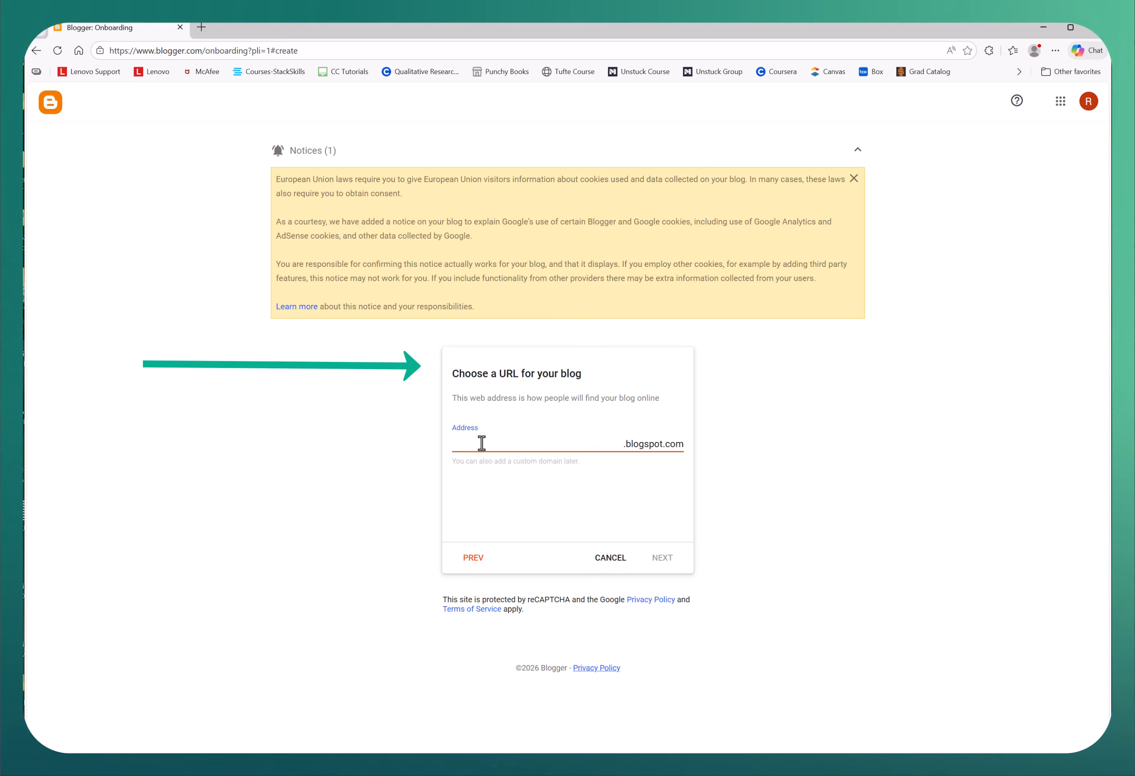
text(robinstech)
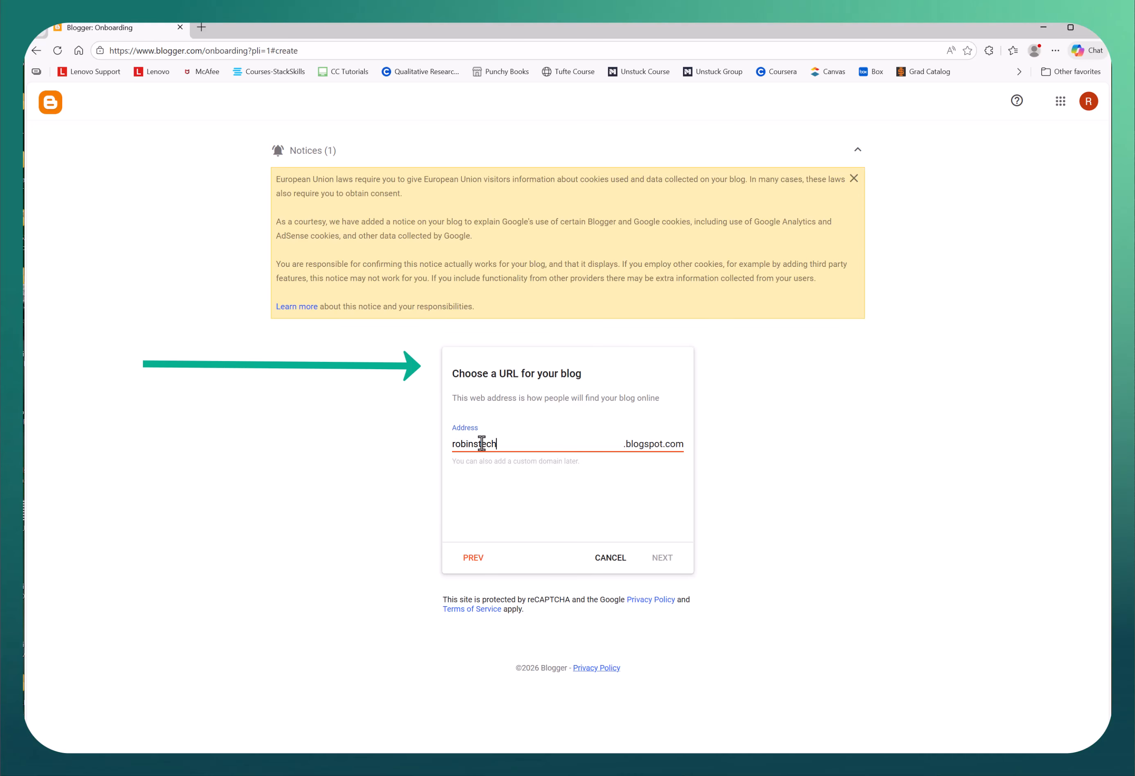
text(nologyblog)
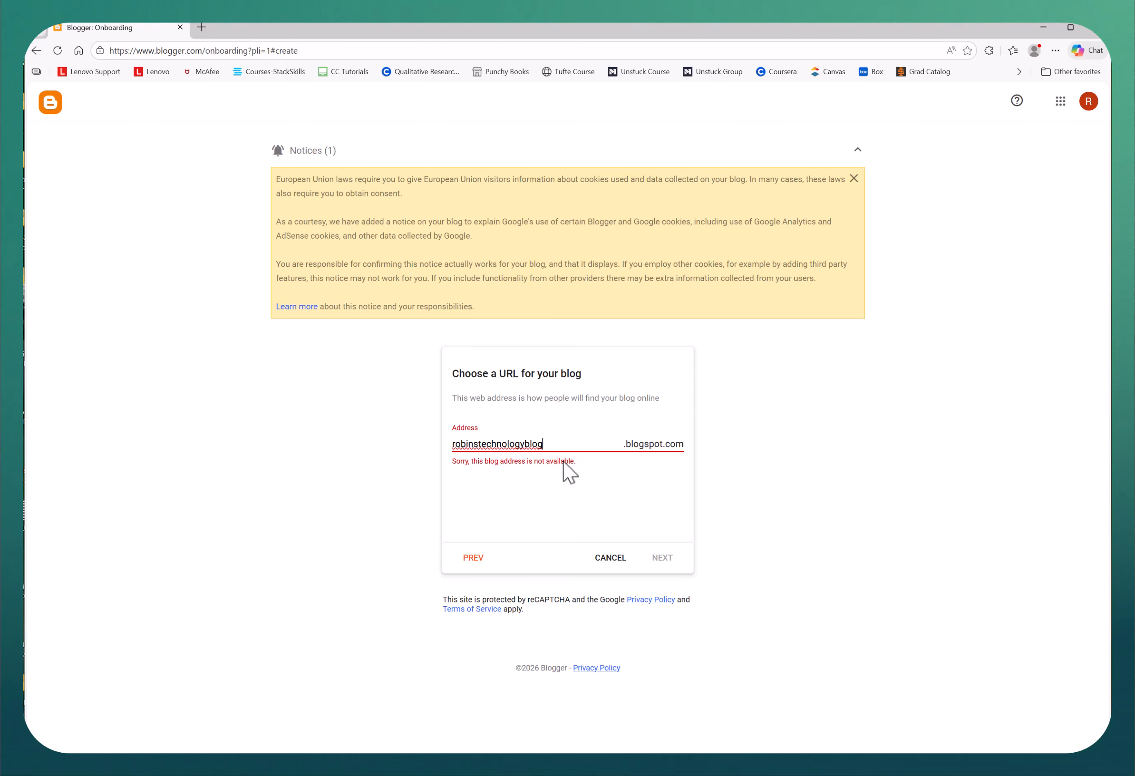
text(forclass)
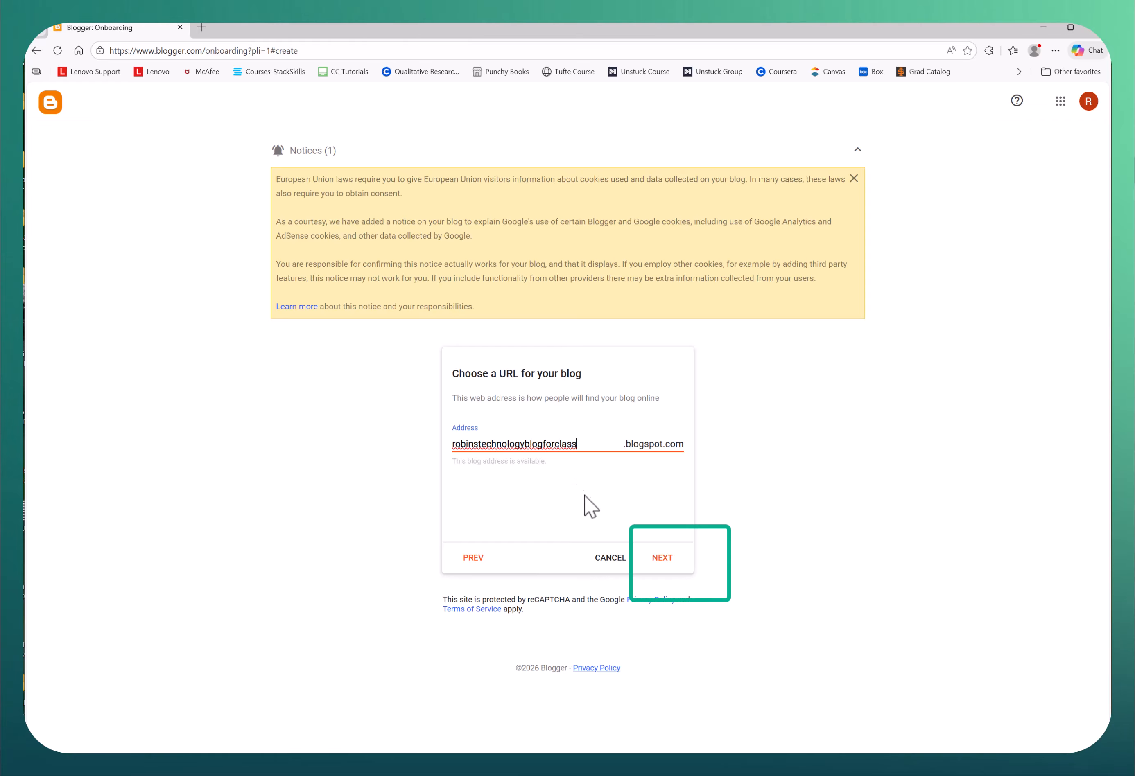
click(660, 560)
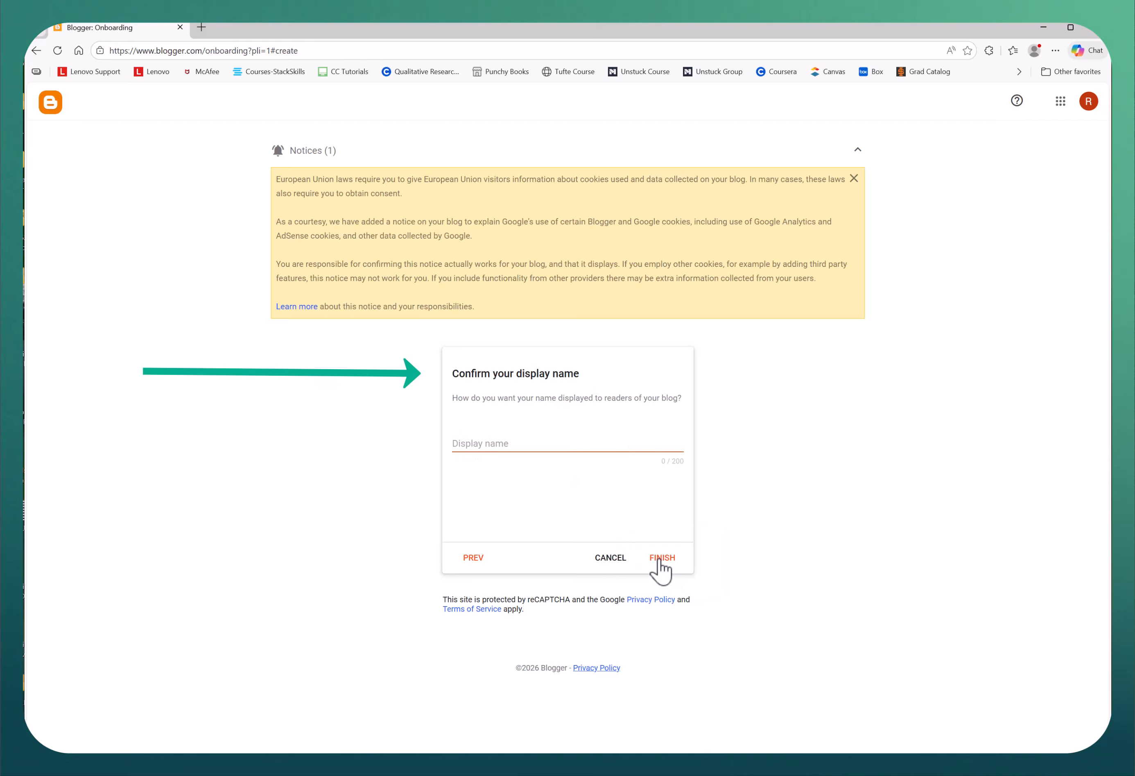
Finish creating the blog with the owner's full name as display name and dismiss both notices above the post list
click(468, 443)
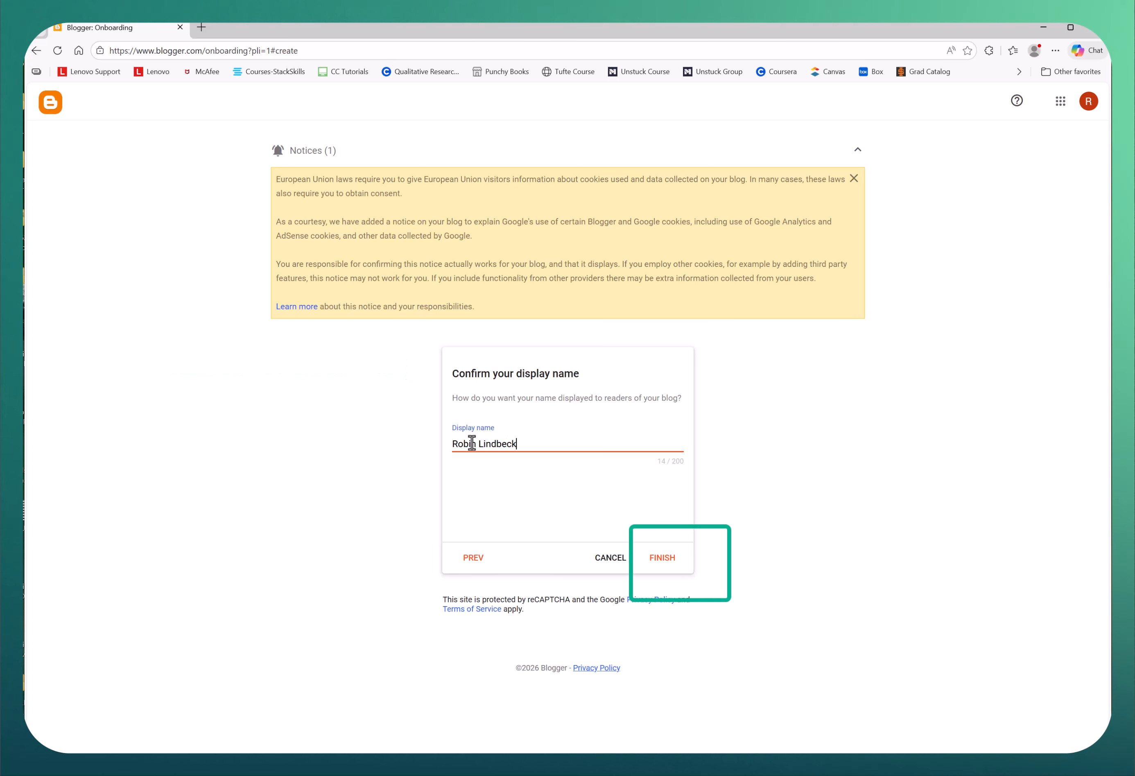
click(663, 560)
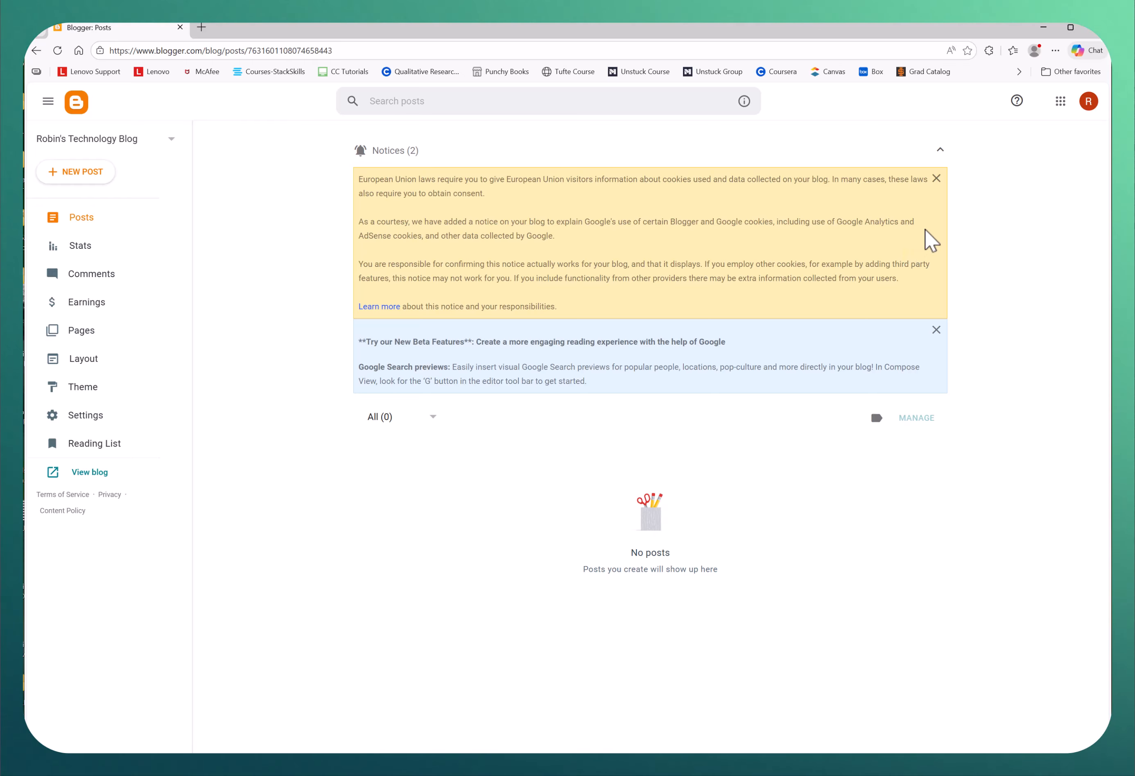
click(936, 179)
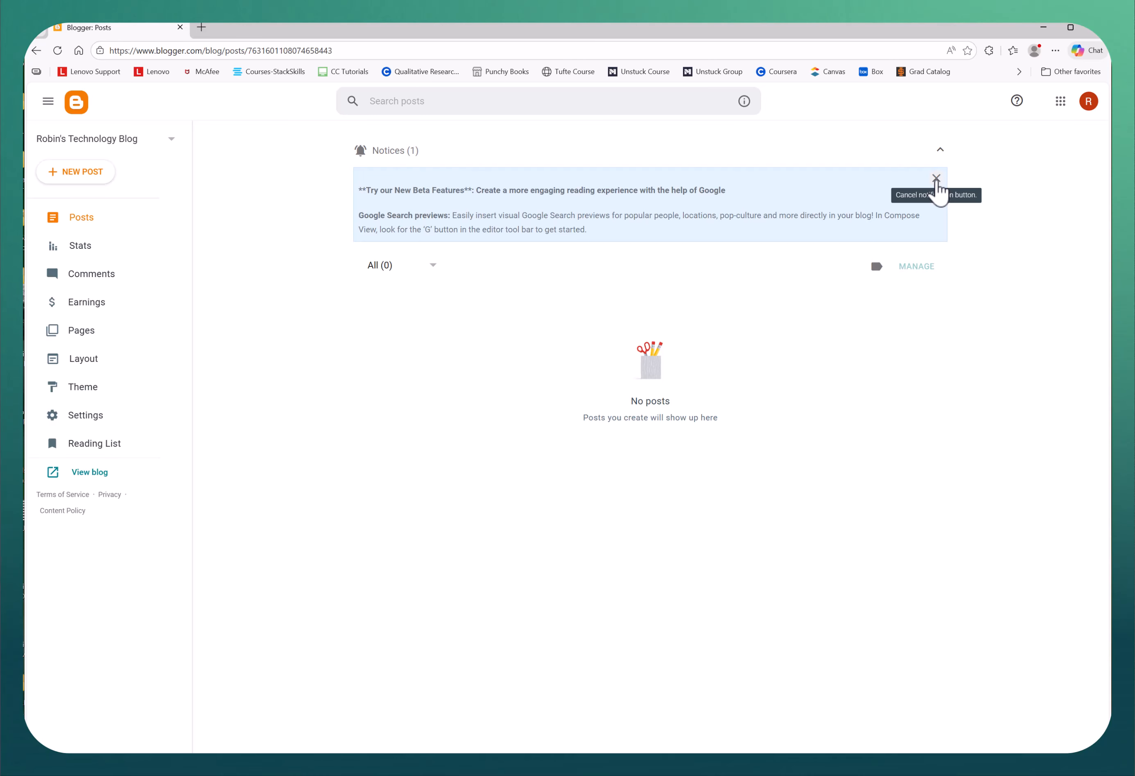
click(936, 181)
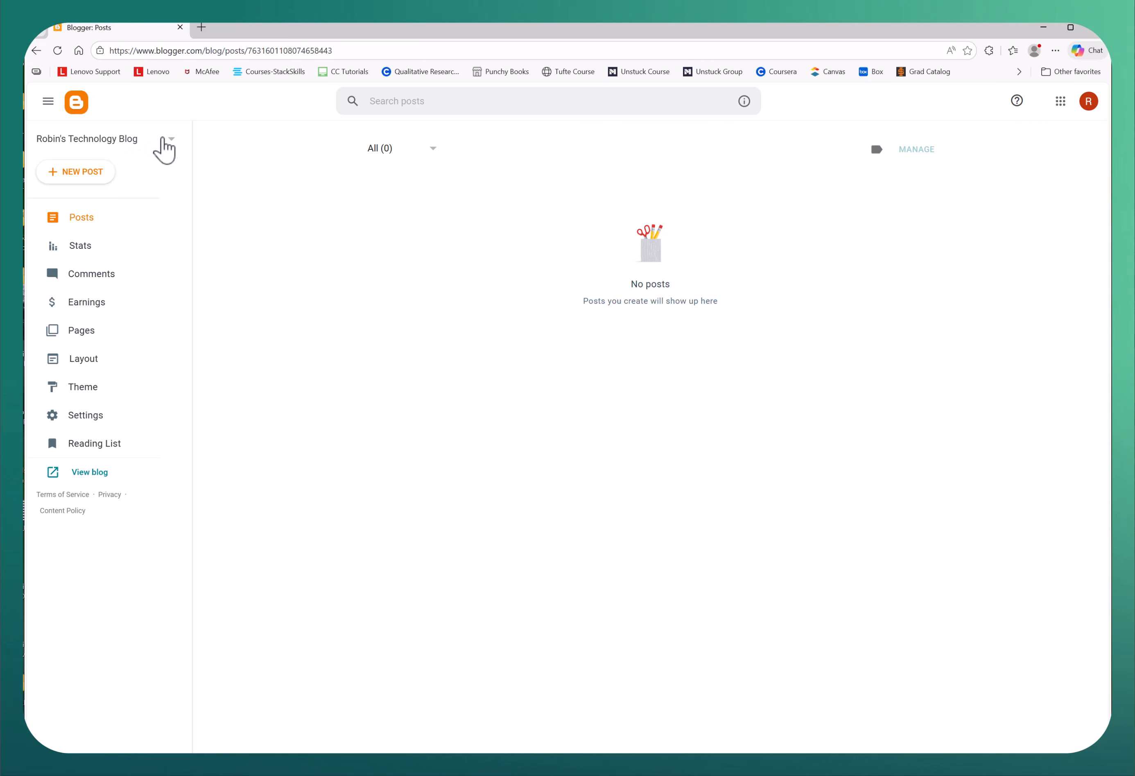
click(173, 140)
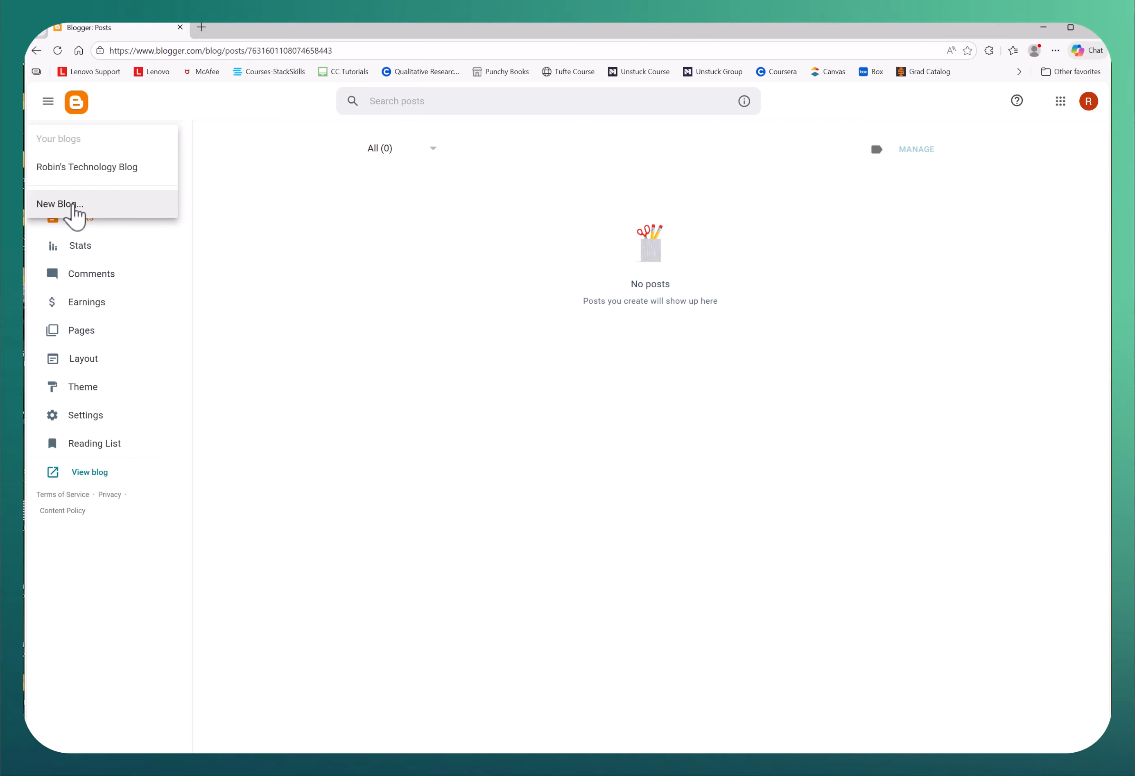
click(235, 155)
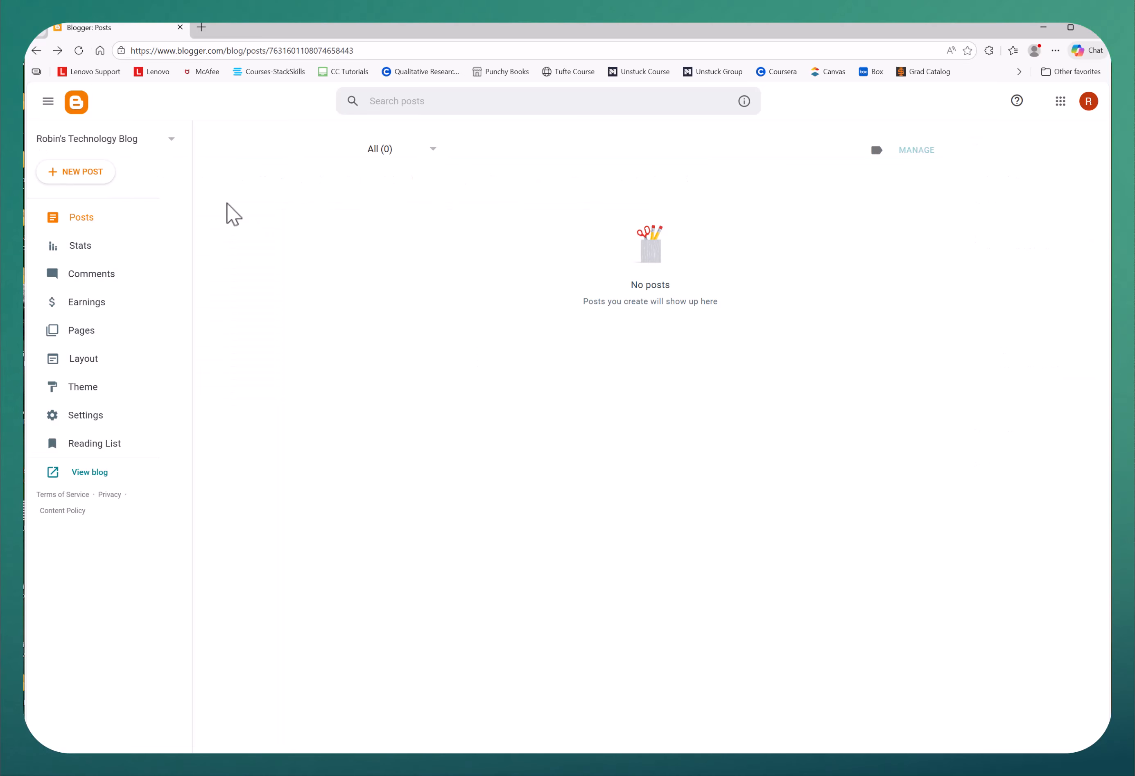
Create a new post titled "My first blog post!"
click(65, 177)
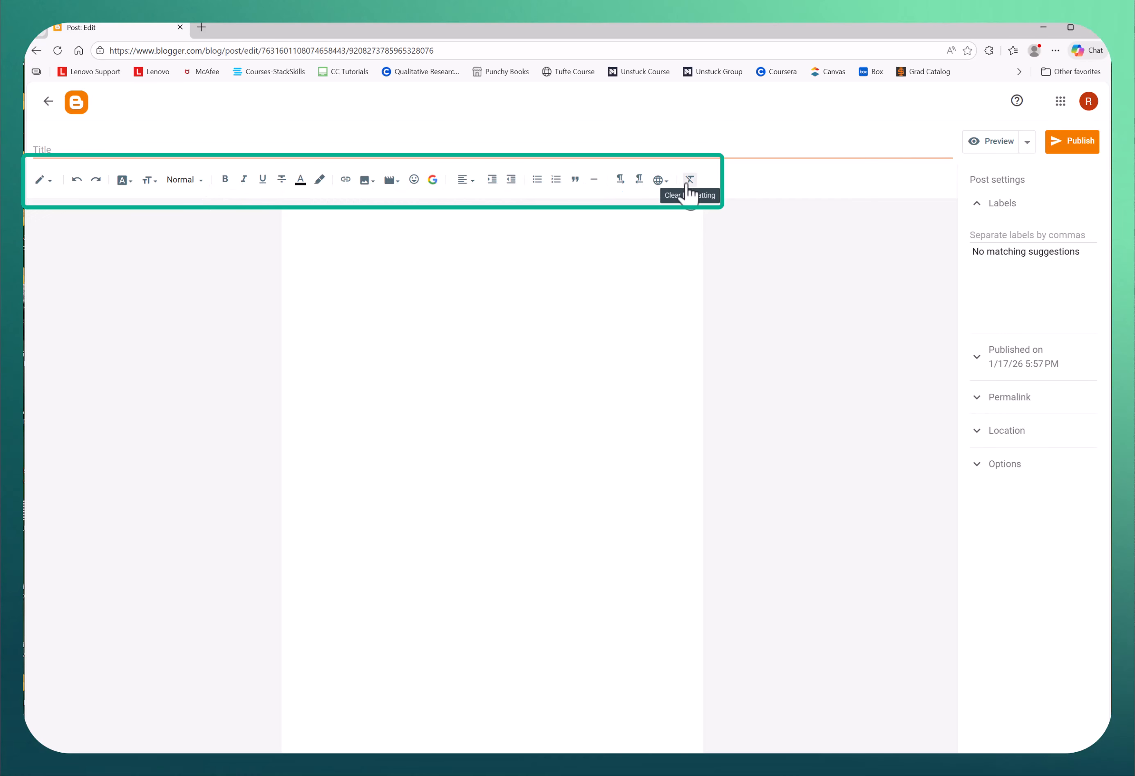
click(84, 151)
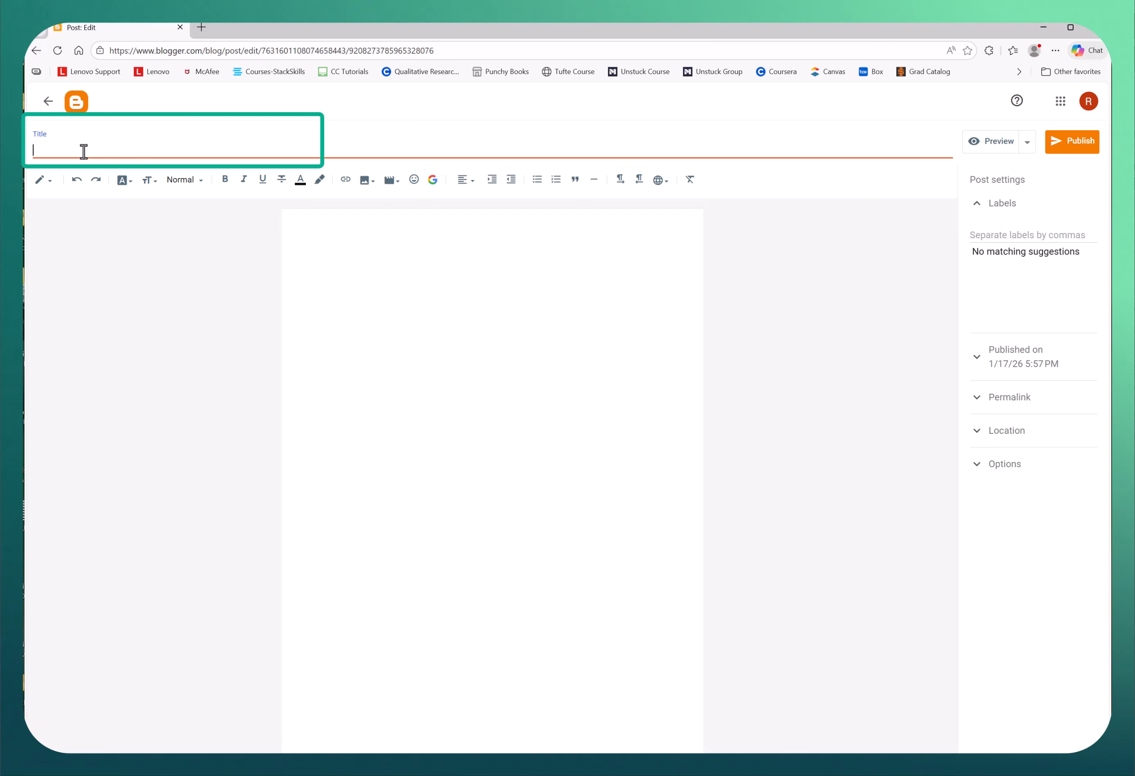
text(My first b)
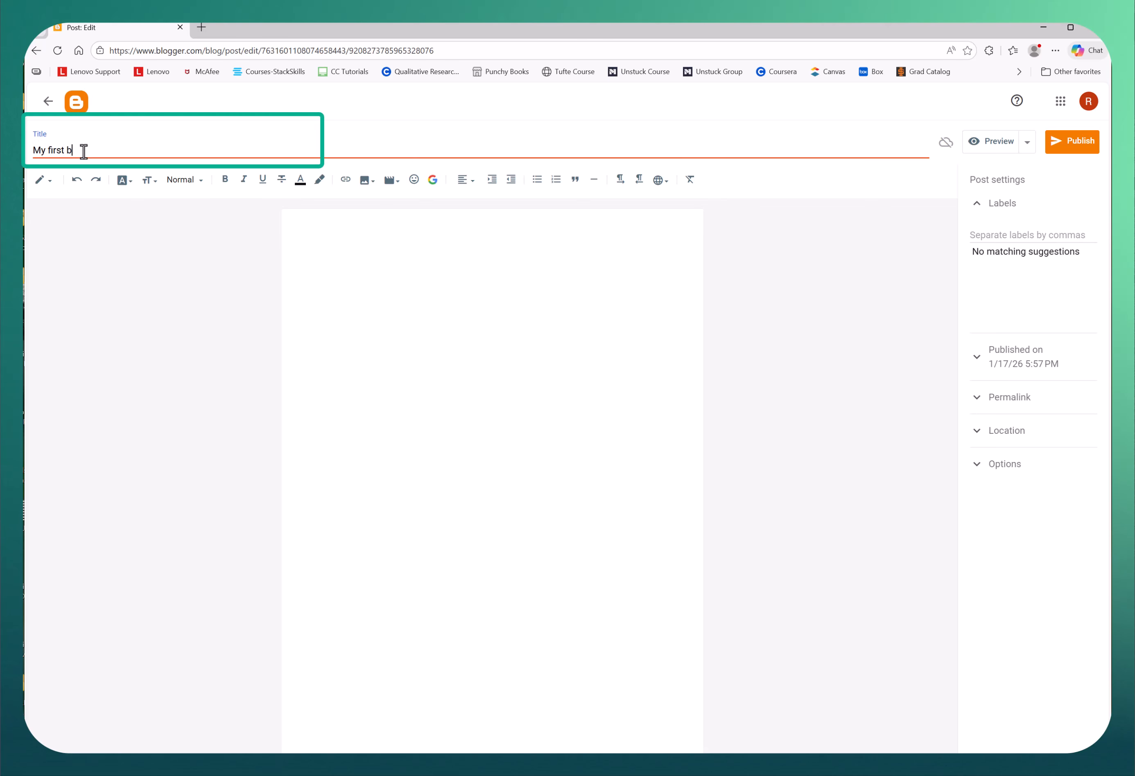
text(log po)
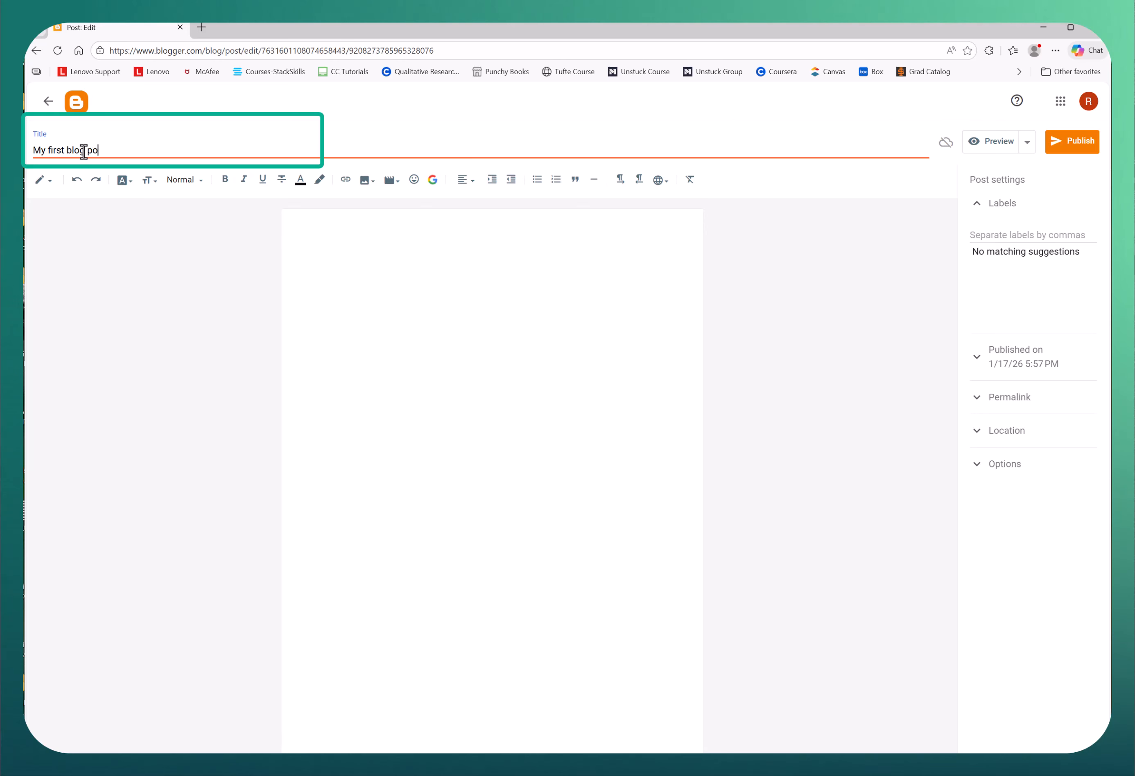
text(st!)
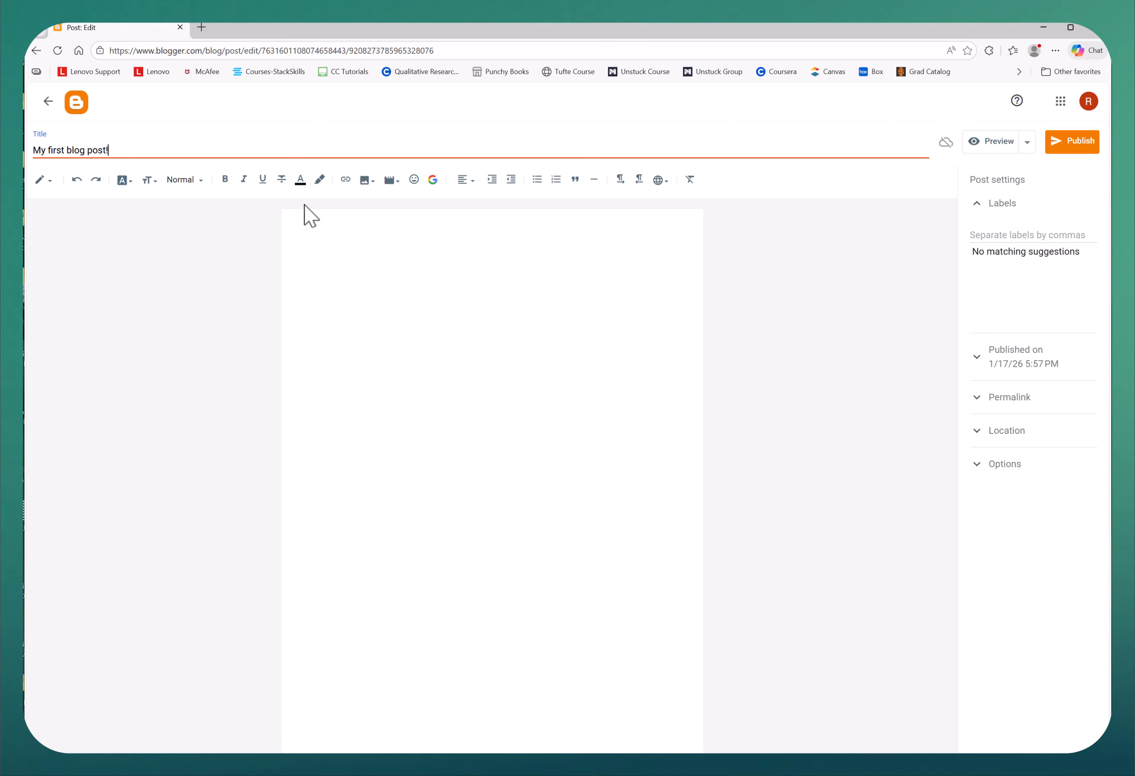
Write a two-paragraph post body introducing the author and the weekly blog for OLP 4407/5507 at Idaho State University, and inviting comments
click(352, 256)
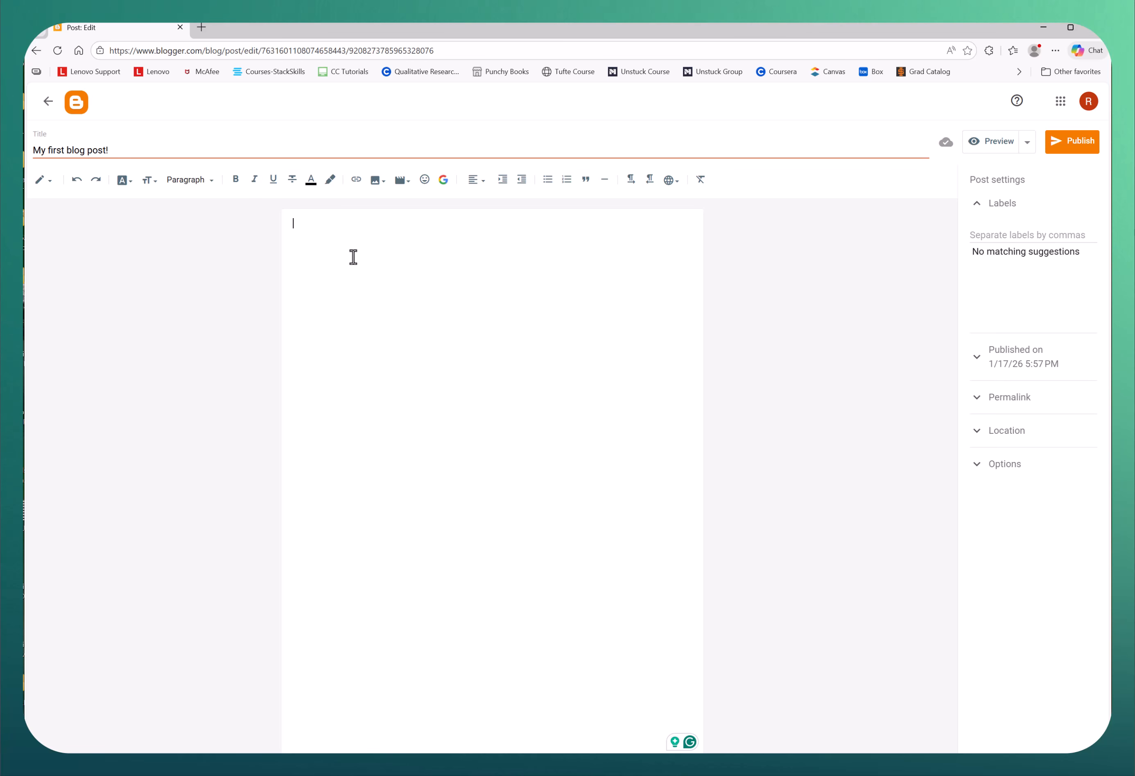
text(Hi my name is Robin and this is my new blog that I am writing as part of my OLP 4407/5507 class at Idaho State University. I will be writing this blog each week throughout the semester to chronicle what I am learning, useful technology tools that I find, ways I think I can effectively use technology to enable and support learning with my adult students, and some personal thinking about using technologies in HRD.  As I think and writing about these things, I welcome your thoughts as well! Free free to leave me comments to expand my thinking!)
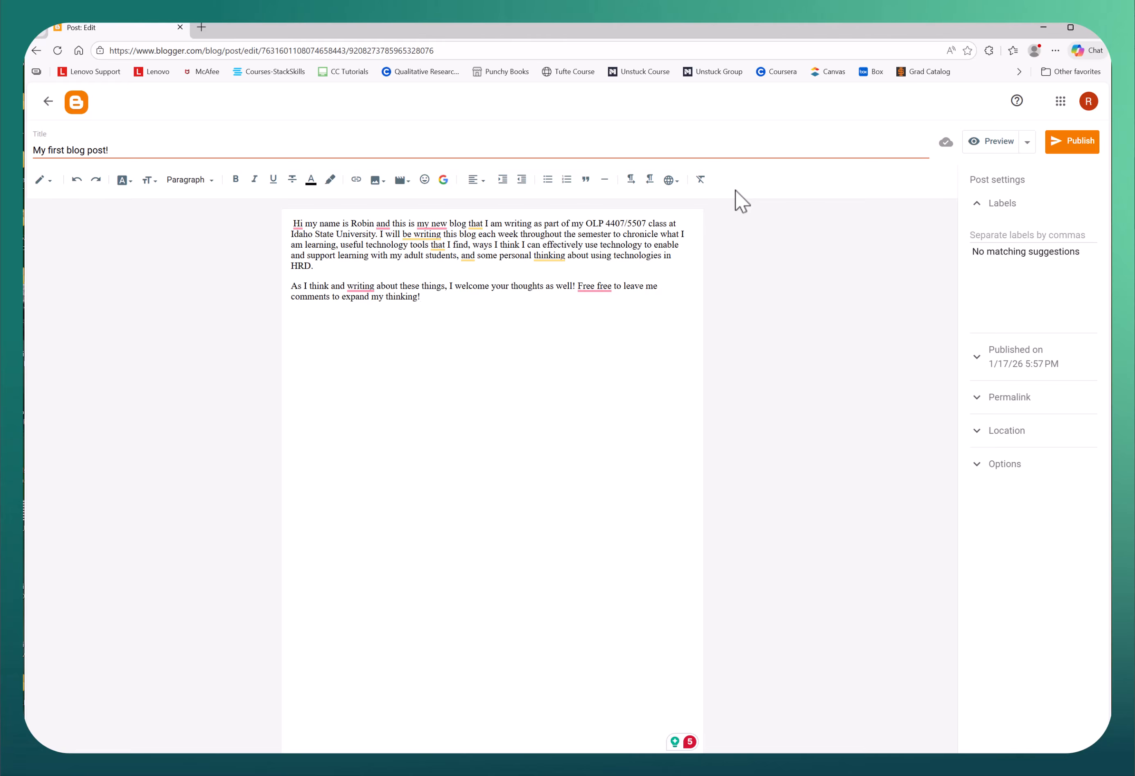
click(131, 183)
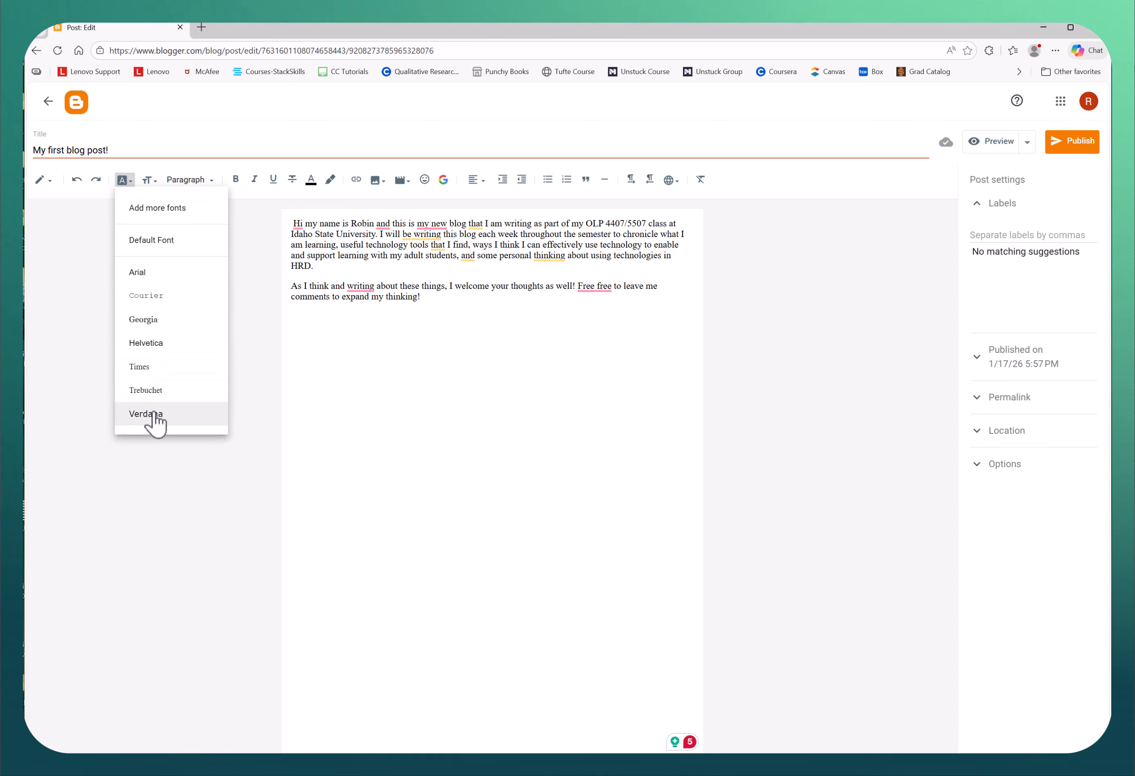
click(155, 188)
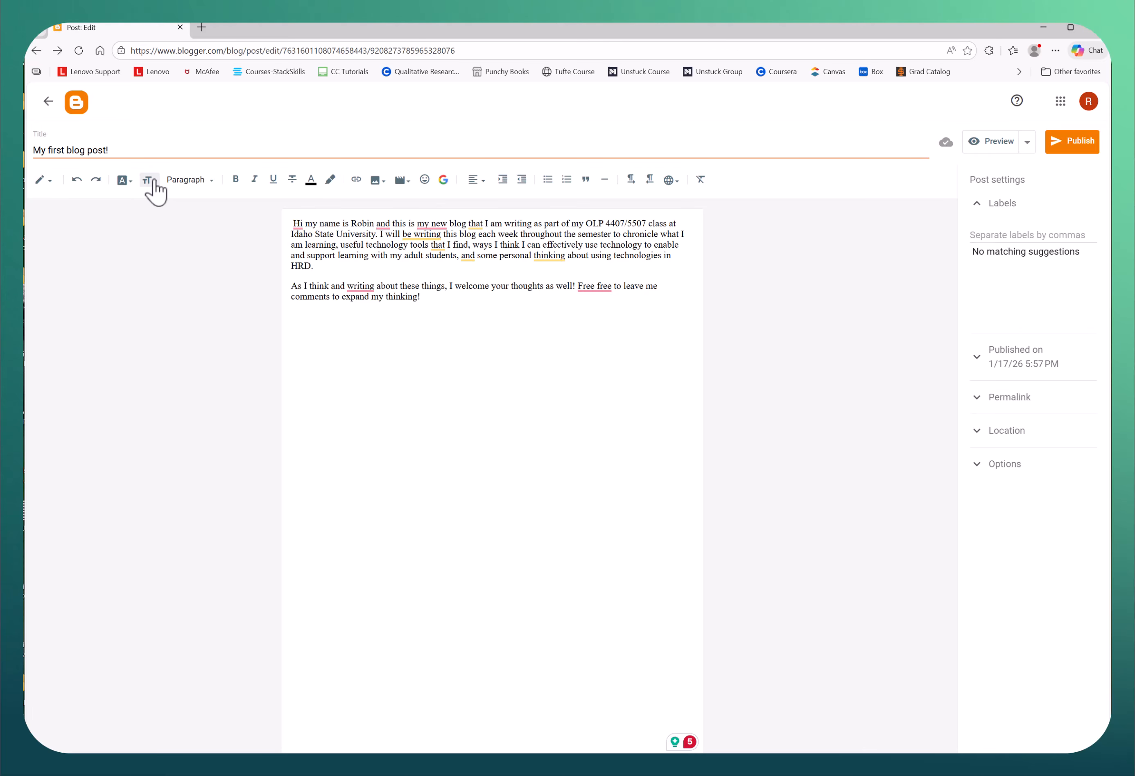
click(154, 183)
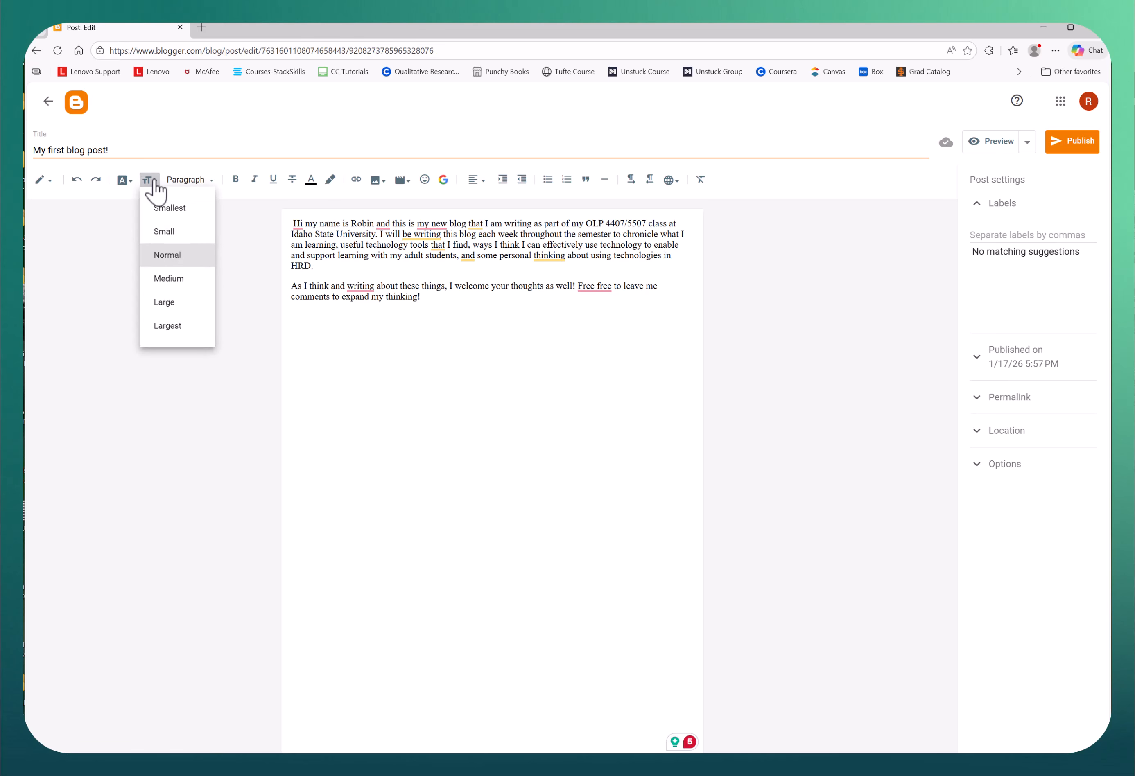
click(237, 217)
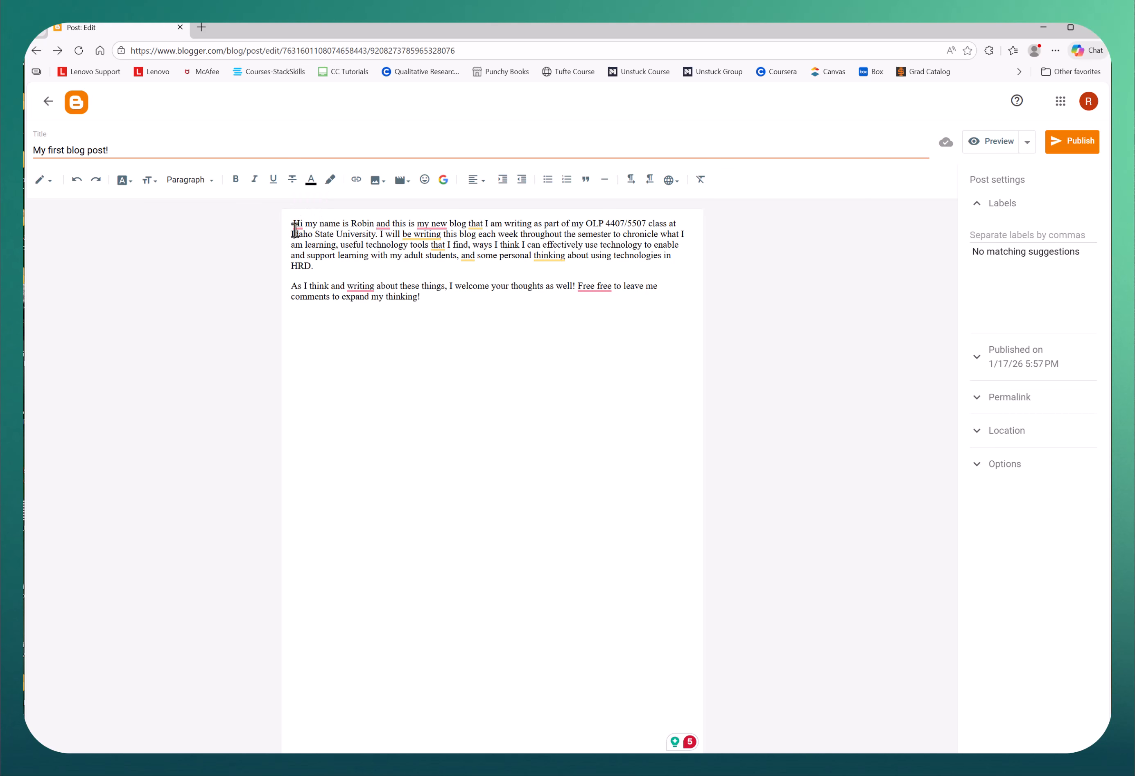
Color the opening phrase that introduces the author by name, at the start of the first paragraph, bright red
drag(293, 223, 371, 222)
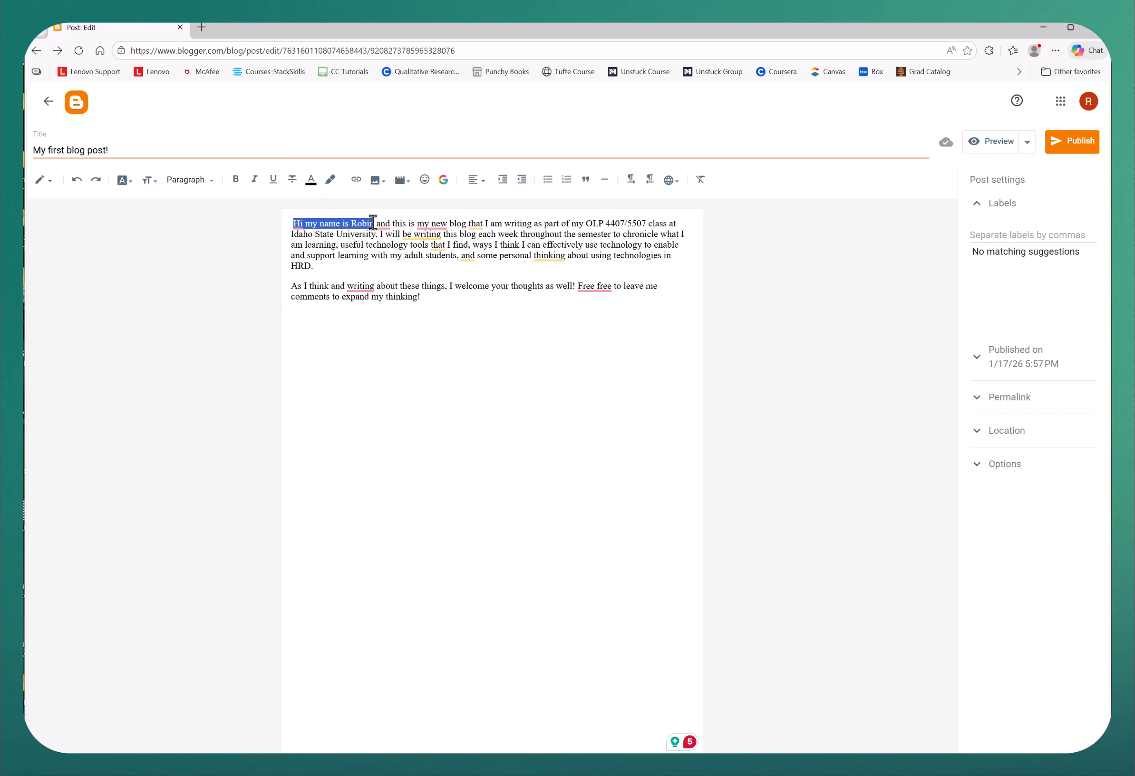
click(310, 179)
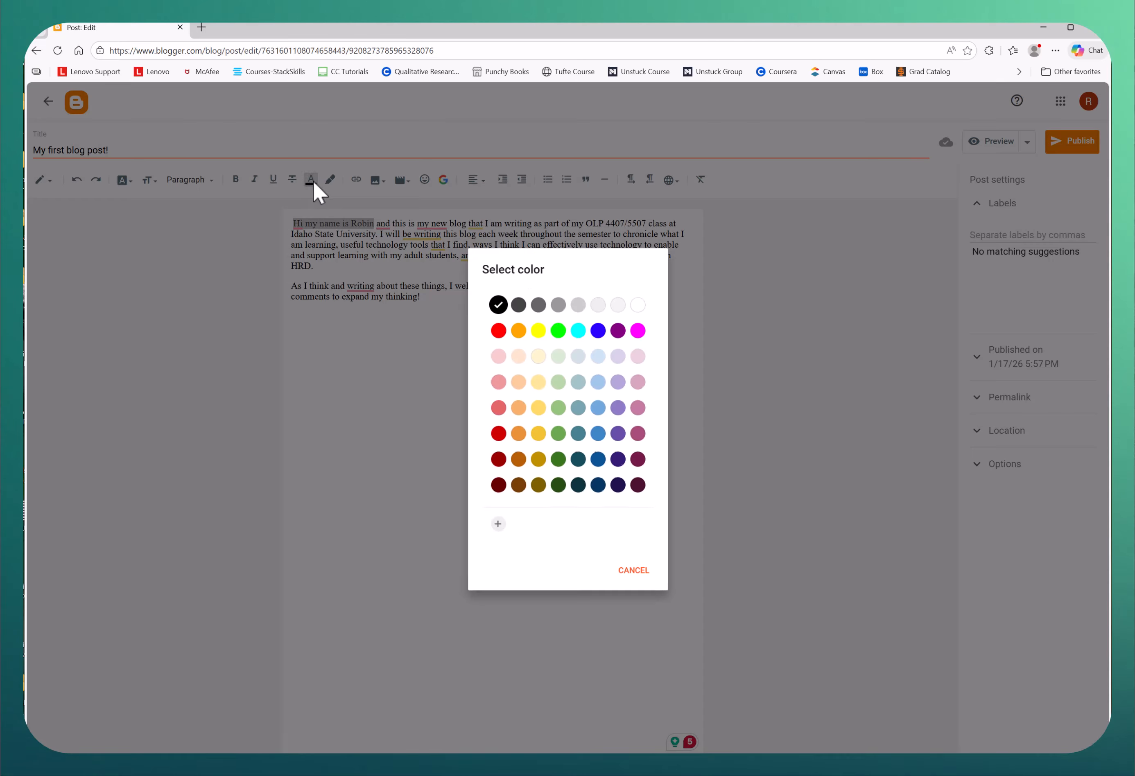
click(498, 329)
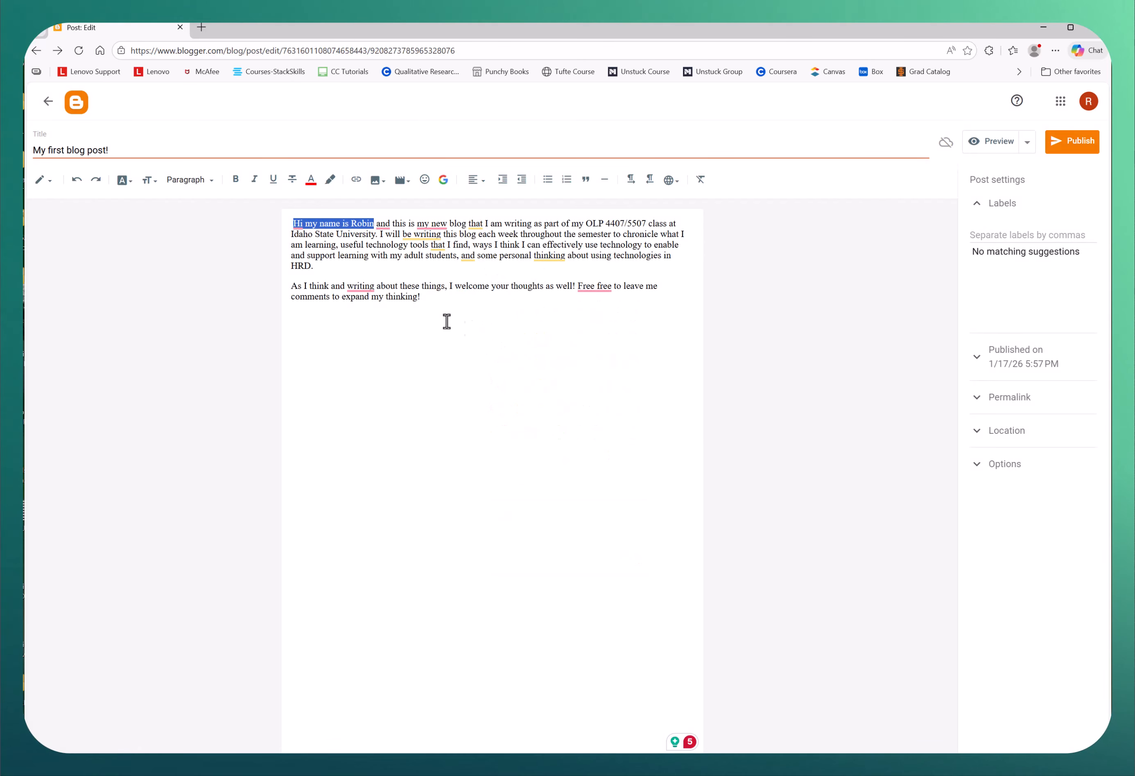
Highlight the whole second paragraph, starting "As I think and writing", in light yellow and open a preview of the post
drag(292, 286, 439, 302)
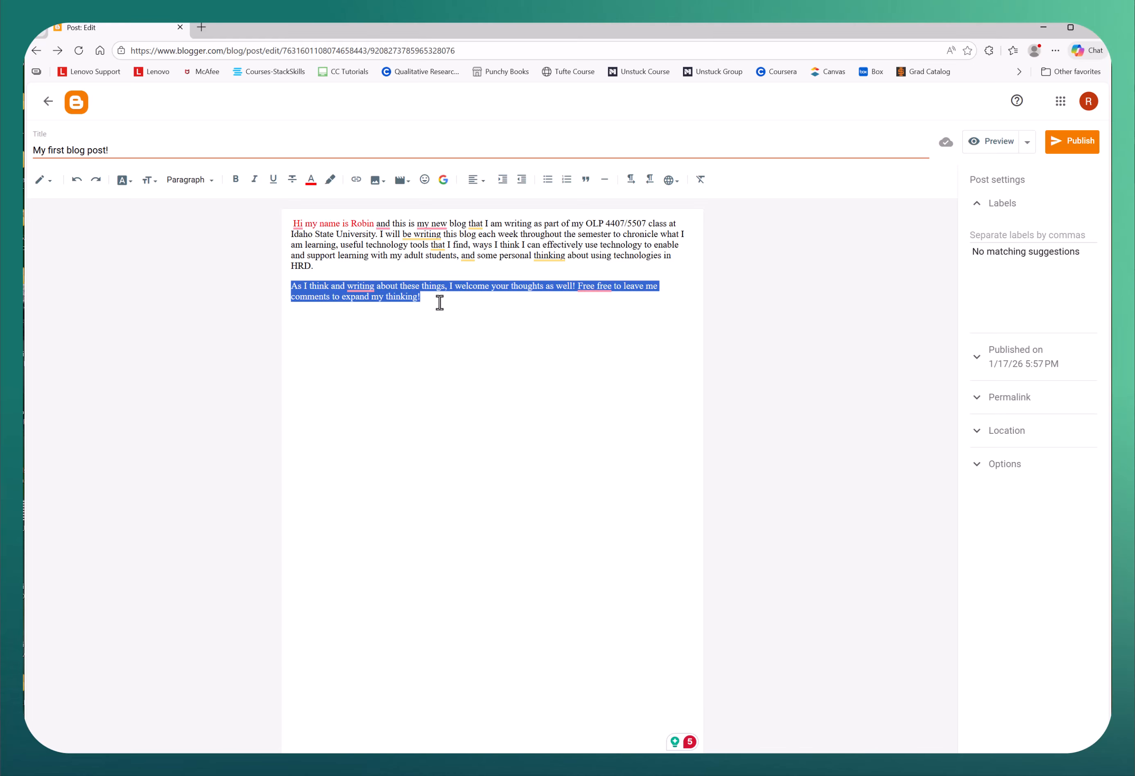
click(329, 181)
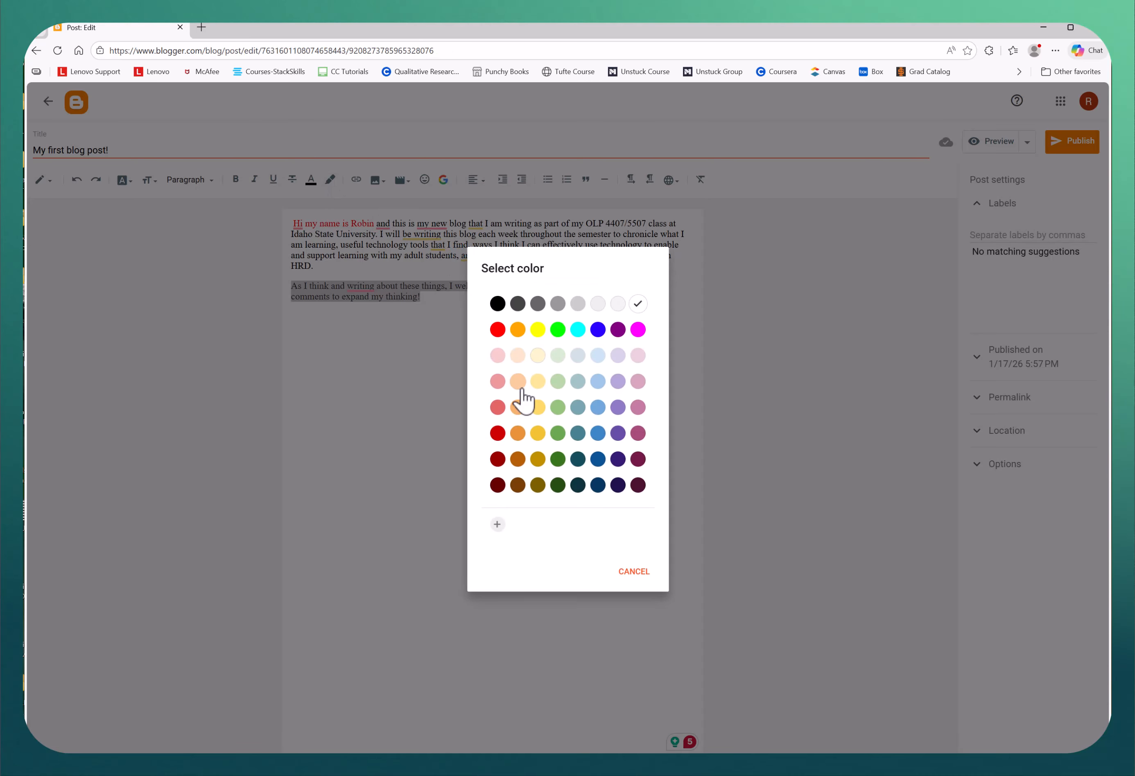
click(540, 384)
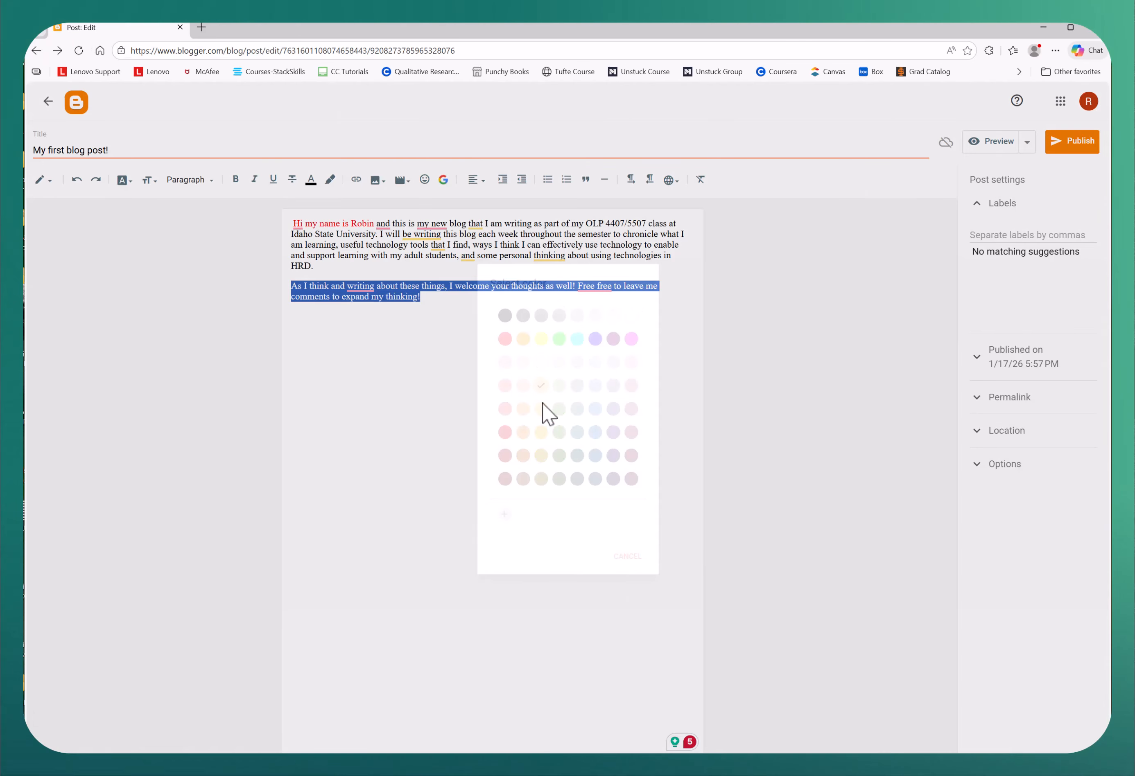
click(564, 485)
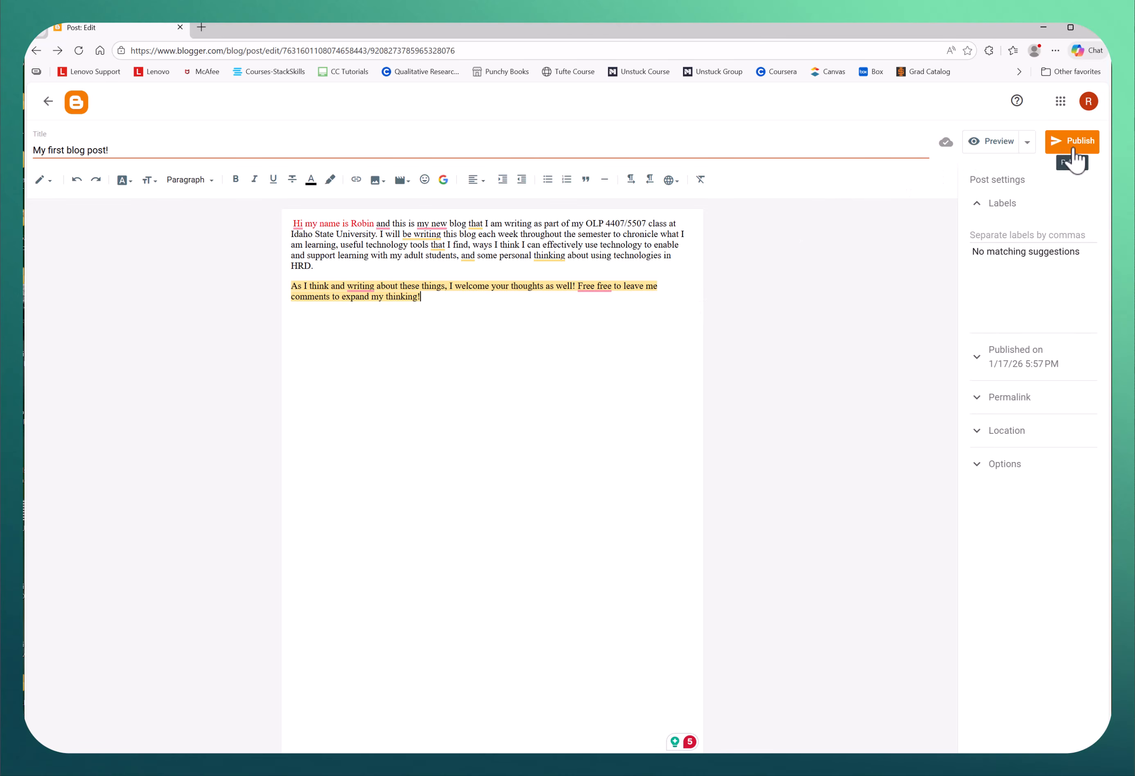
click(992, 150)
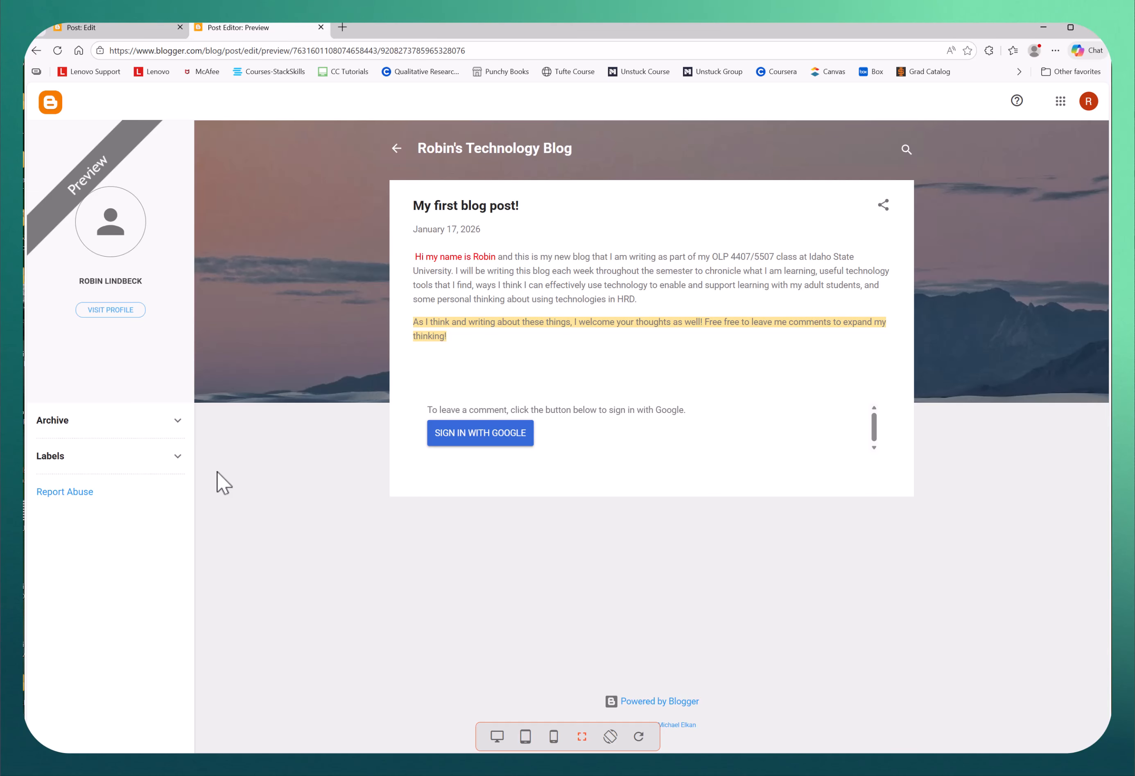
Close the post preview and publish "My first blog post!" to the blog
click(321, 28)
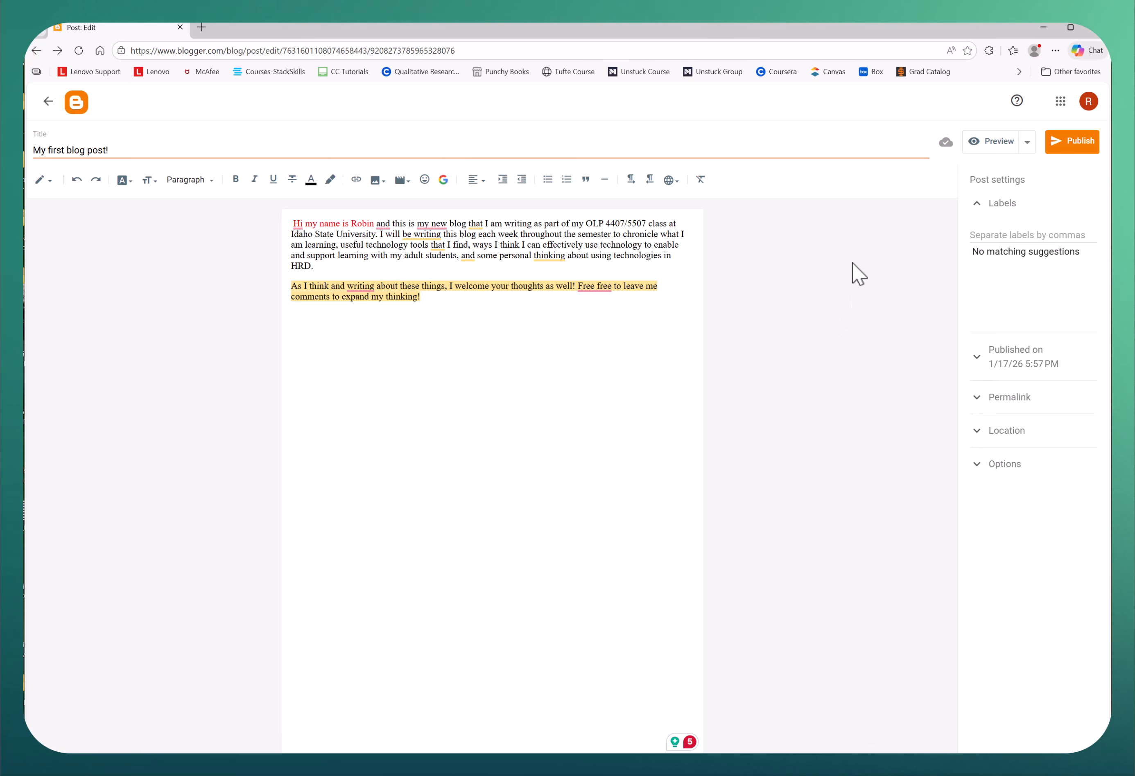
click(1068, 157)
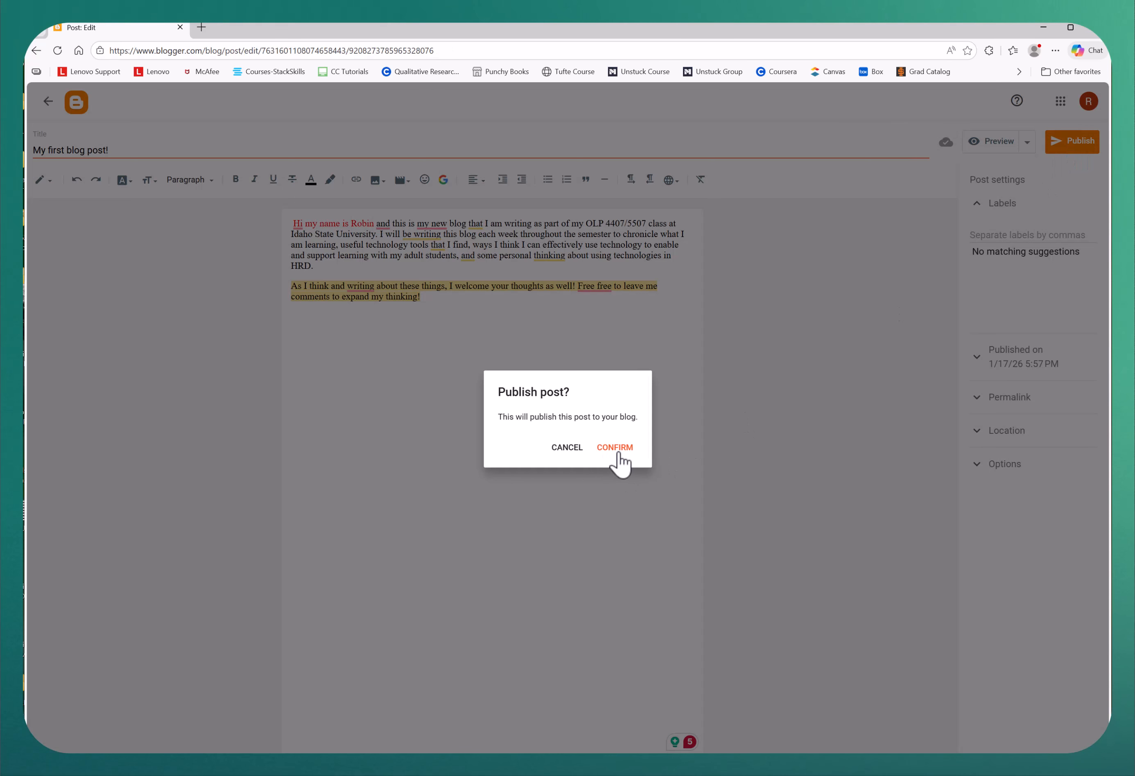
click(603, 455)
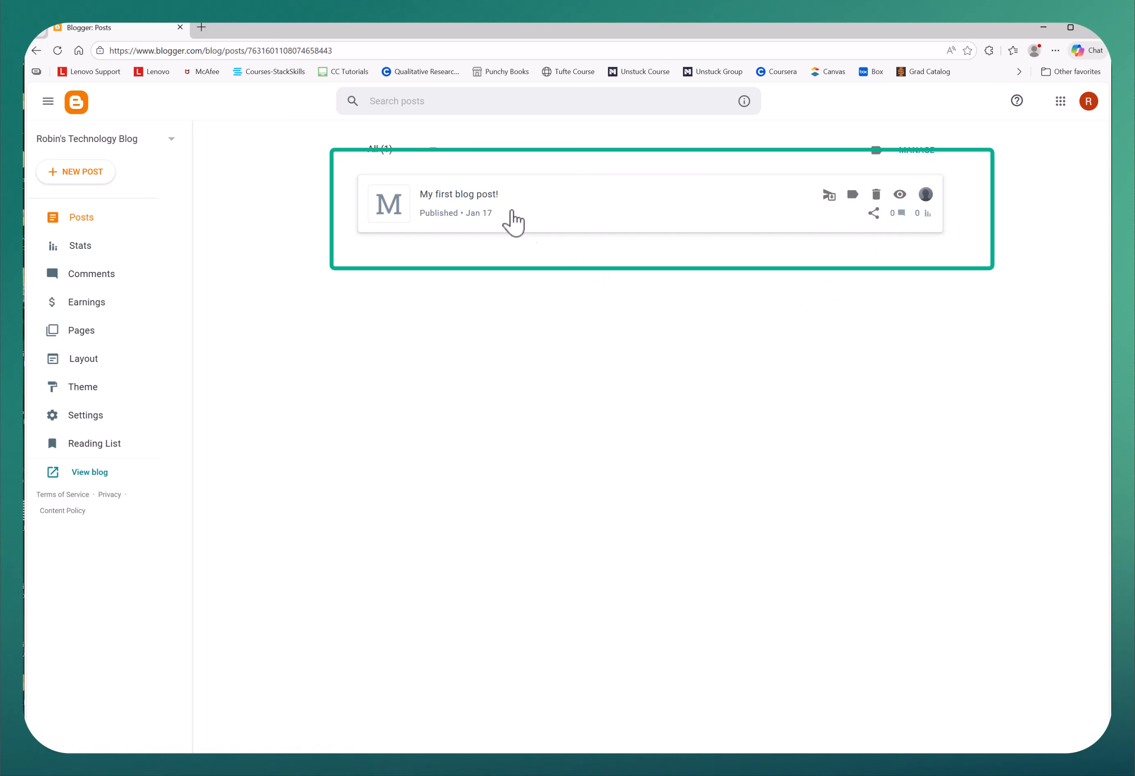
Reopen the published first post, color "and some personal thinking about using" in the first paragraph dark green, and update the post
click(465, 212)
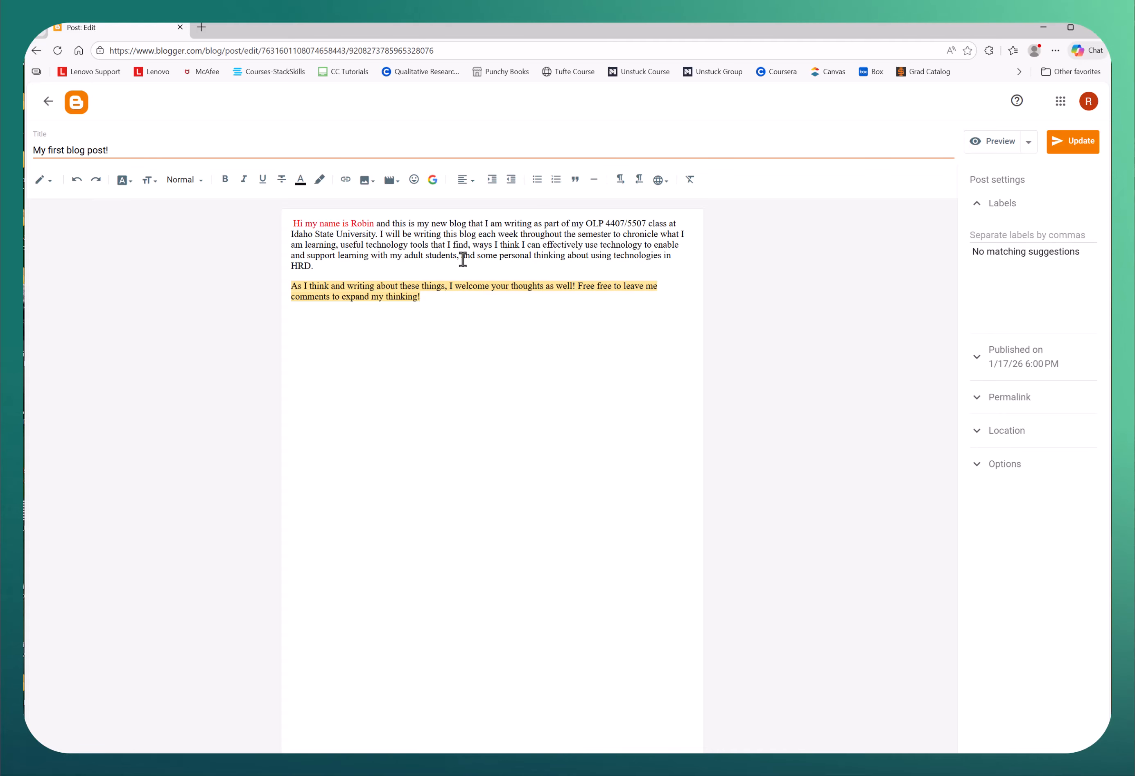
drag(463, 258, 605, 257)
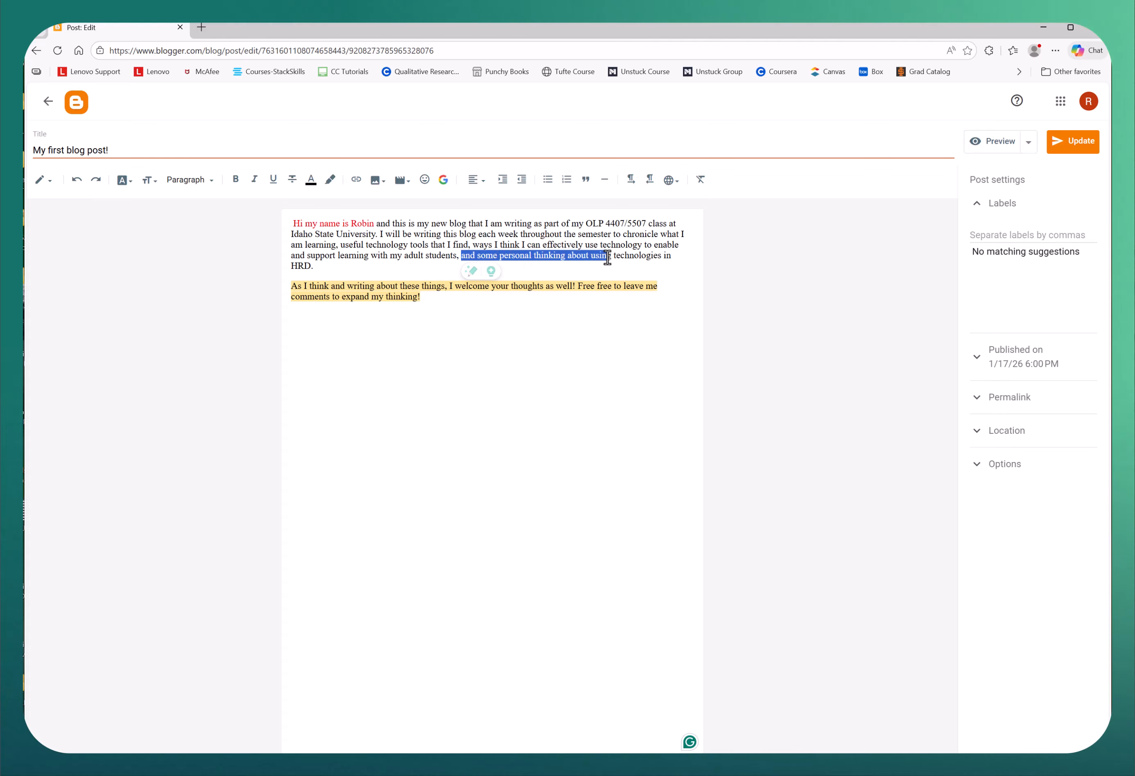
click(311, 181)
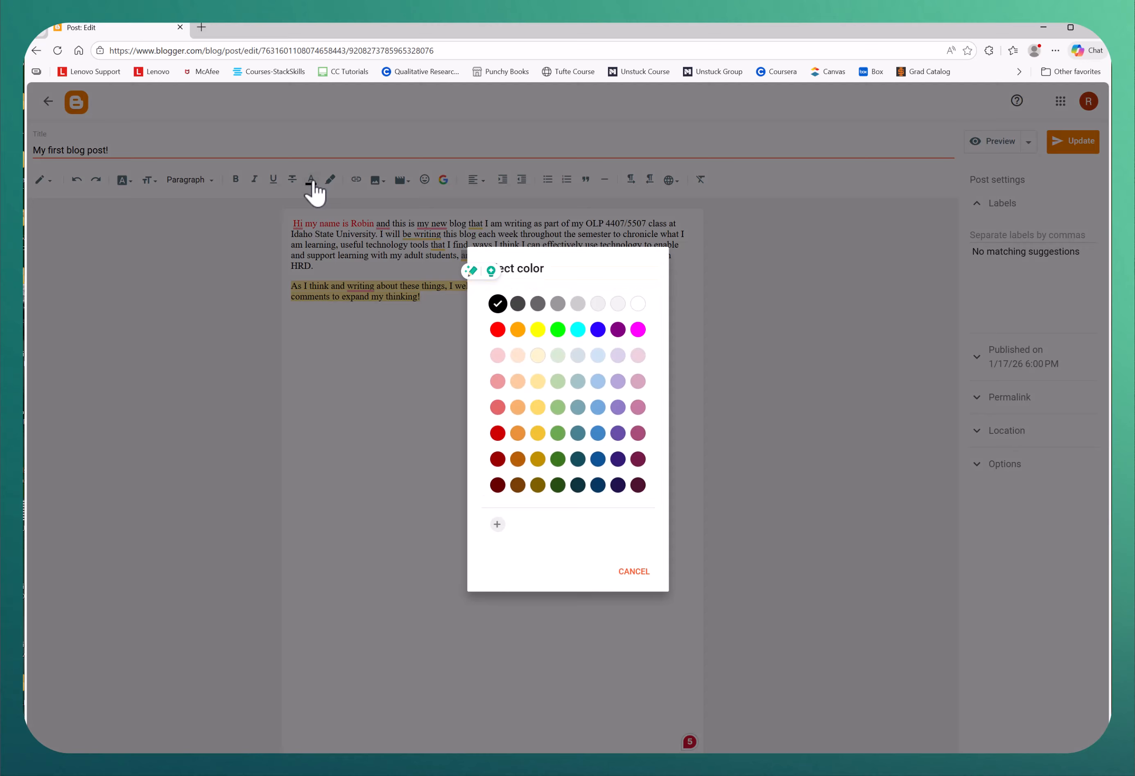
click(557, 458)
click(609, 453)
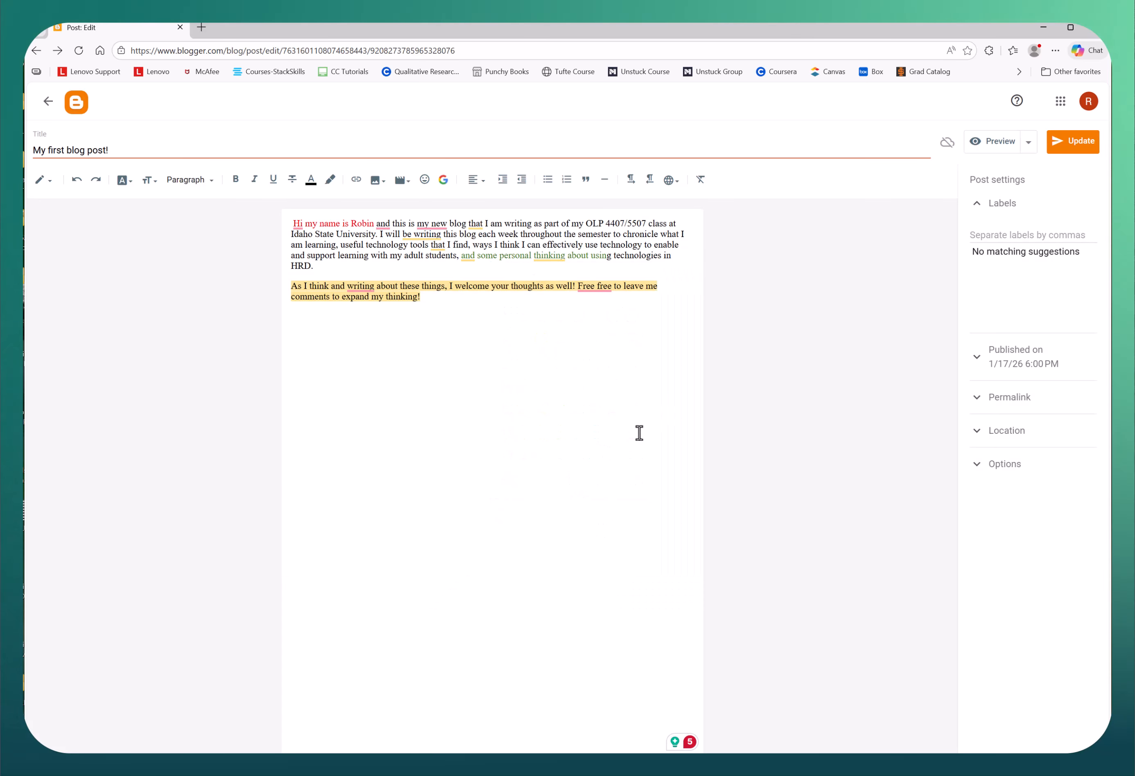
click(1080, 158)
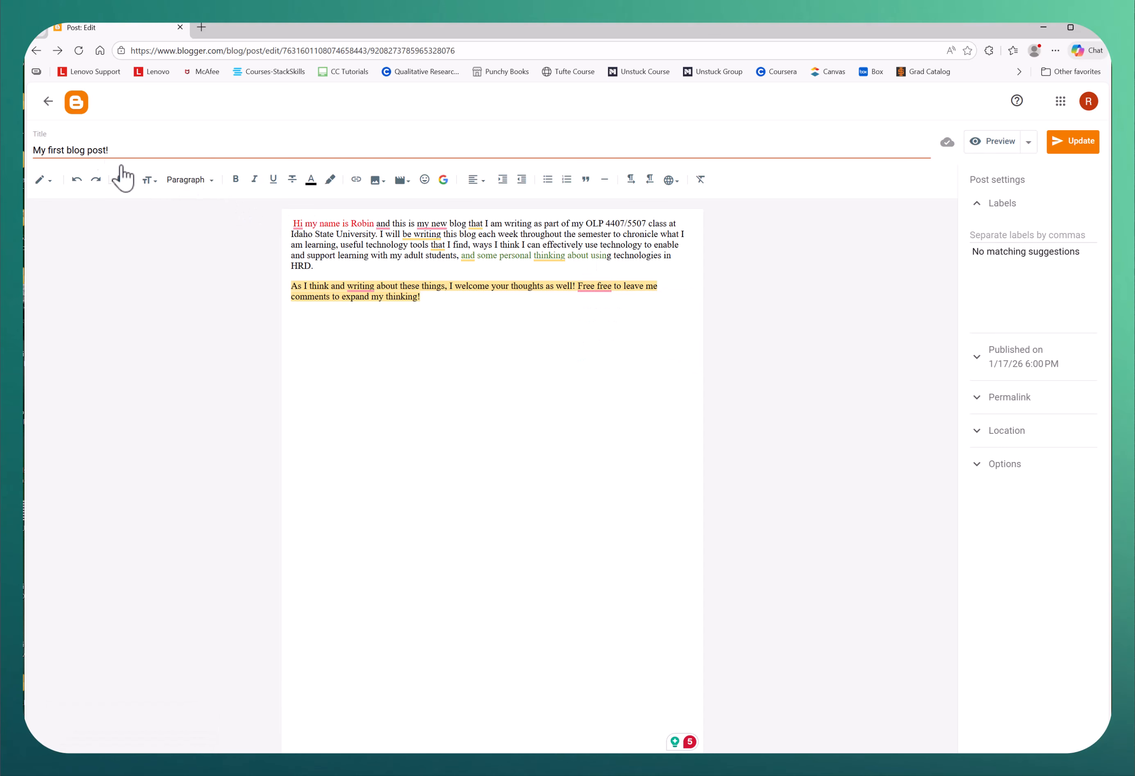
Create a new post titled "second blog post" with the body text "sd sd sdf sdf sf" and publish it
click(77, 110)
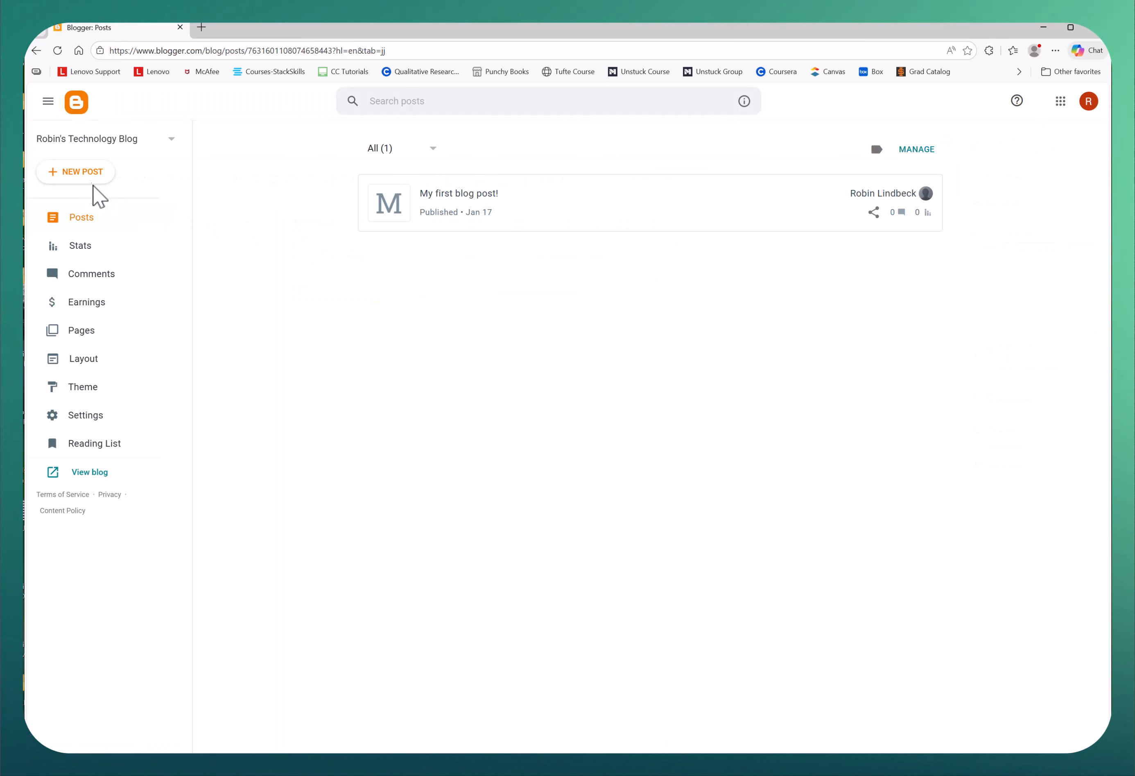
click(89, 174)
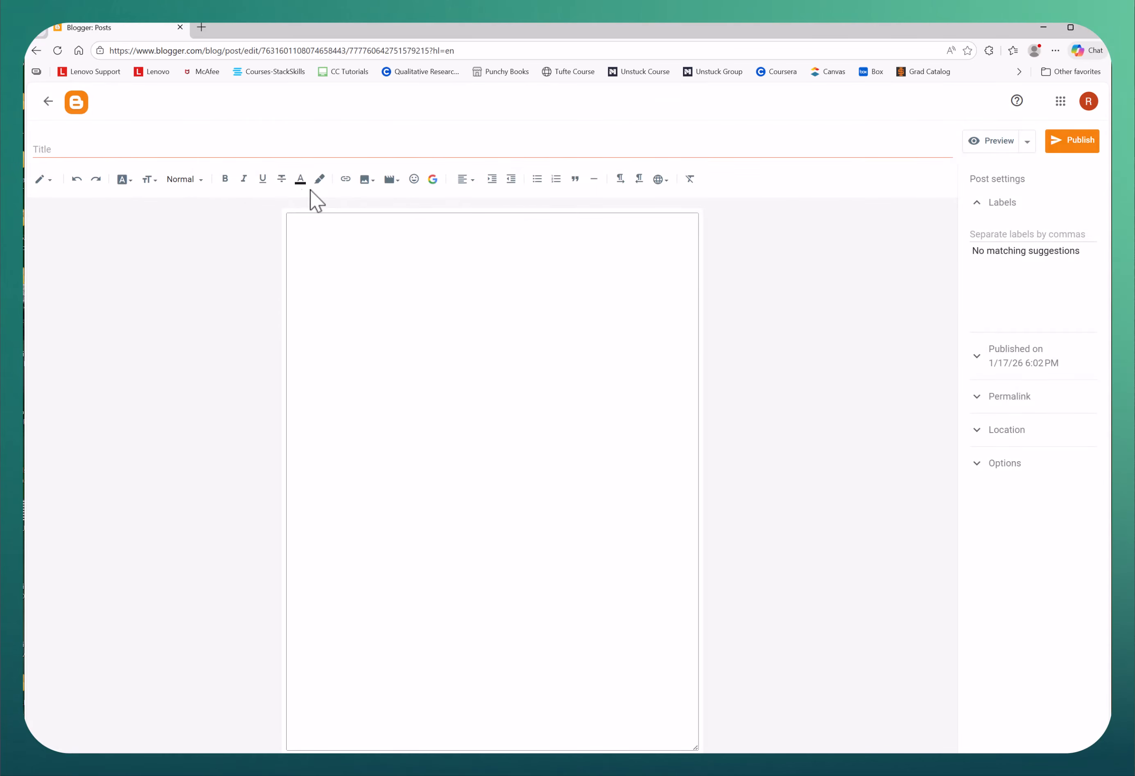
click(208, 144)
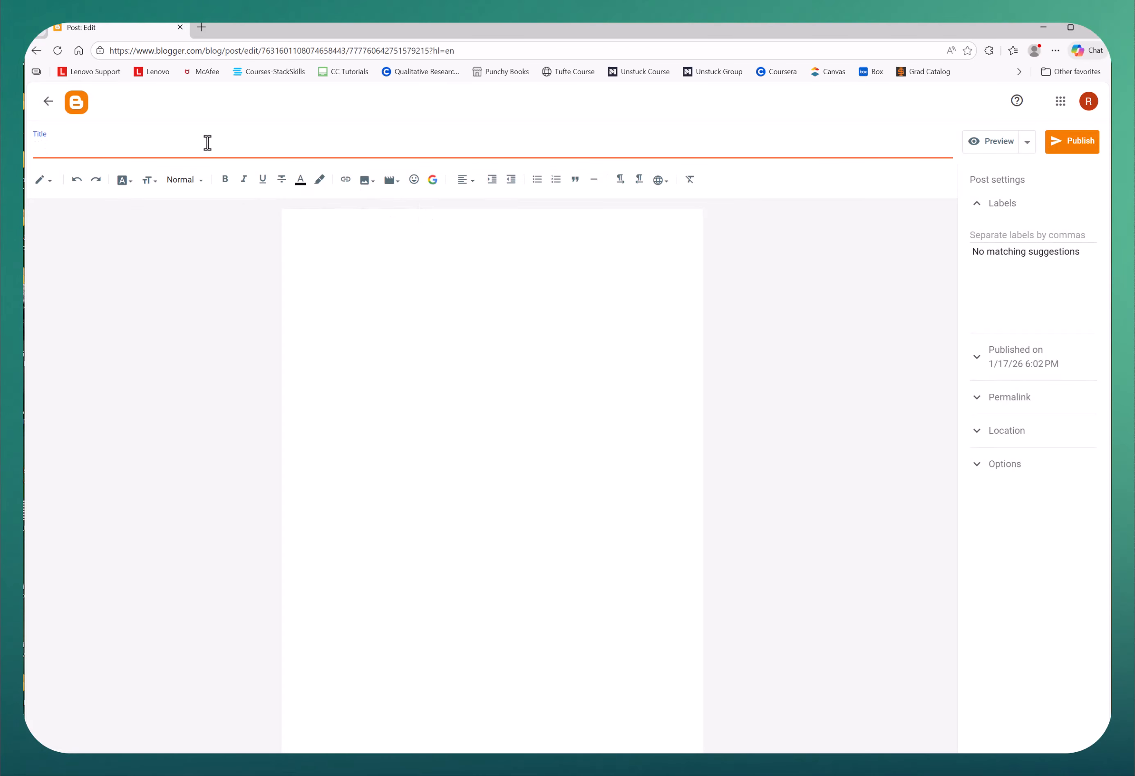
text(second blog post)
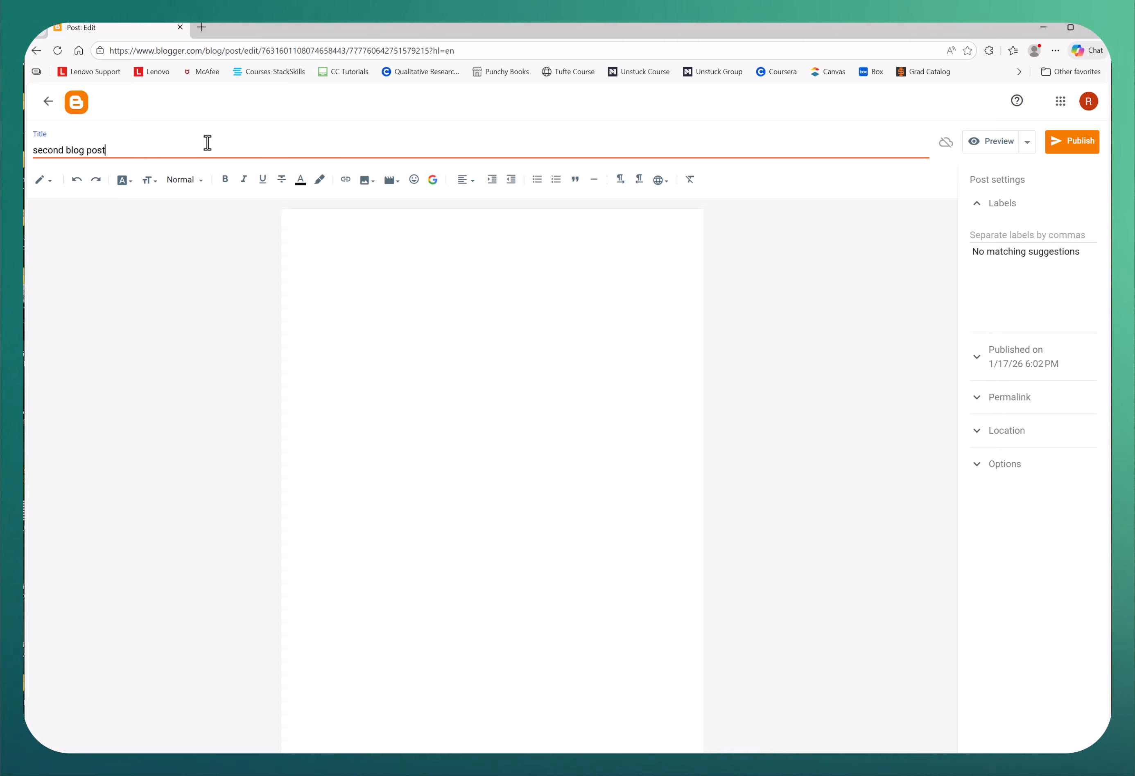
click(353, 257)
text(sd sd sdf sdf sf)
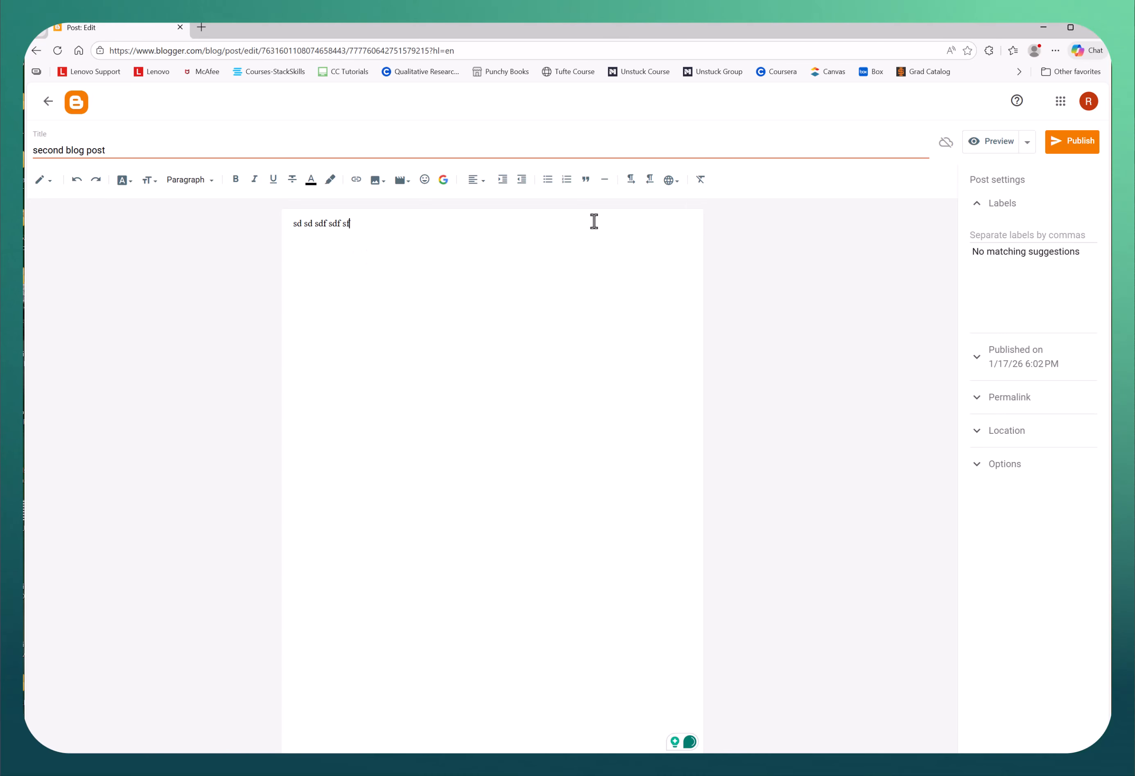
click(1070, 144)
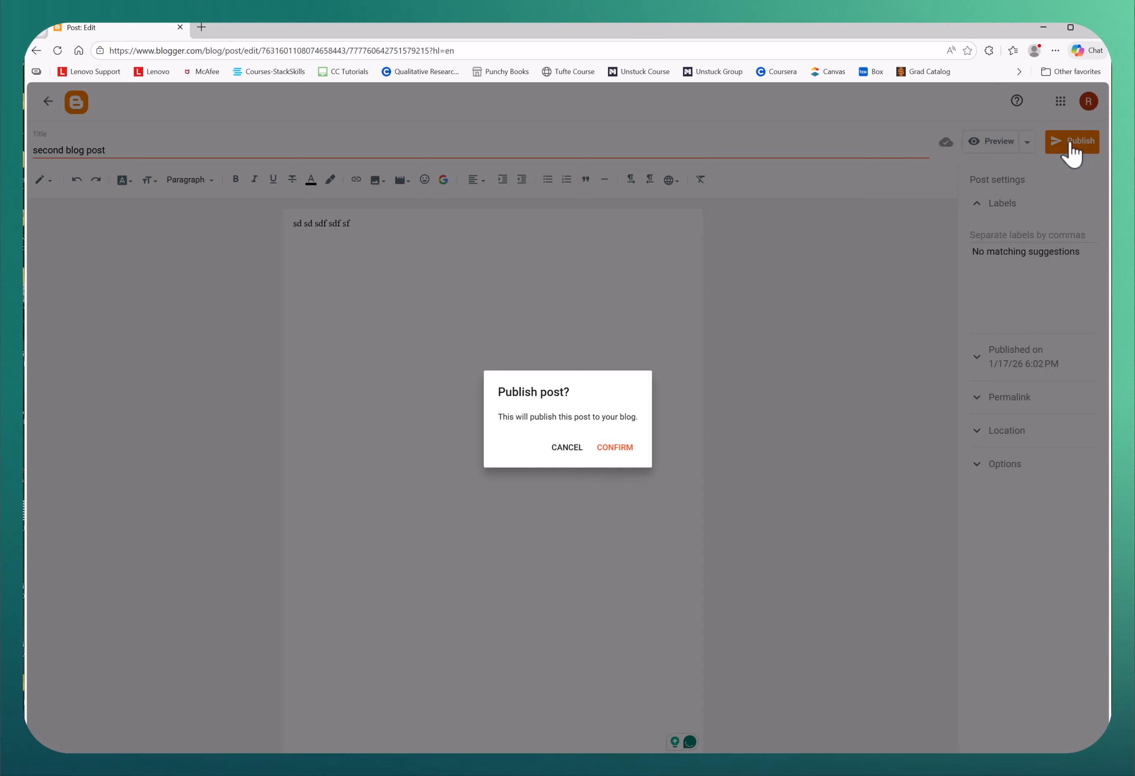
click(624, 447)
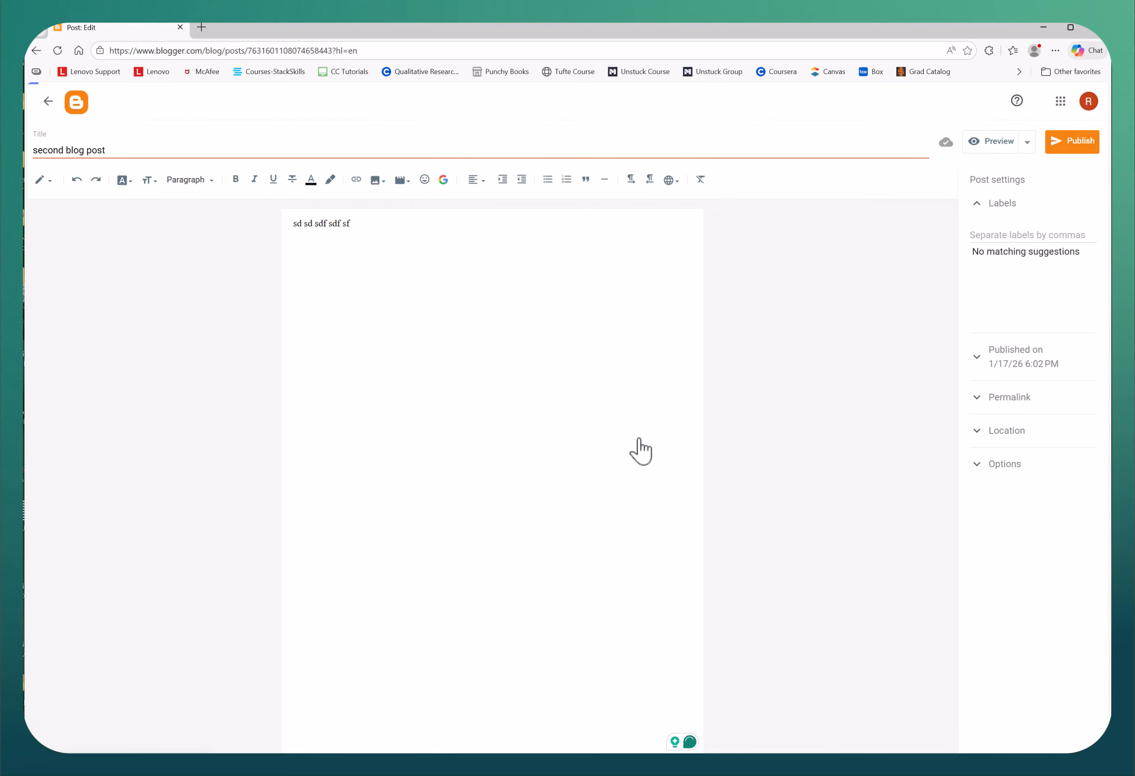